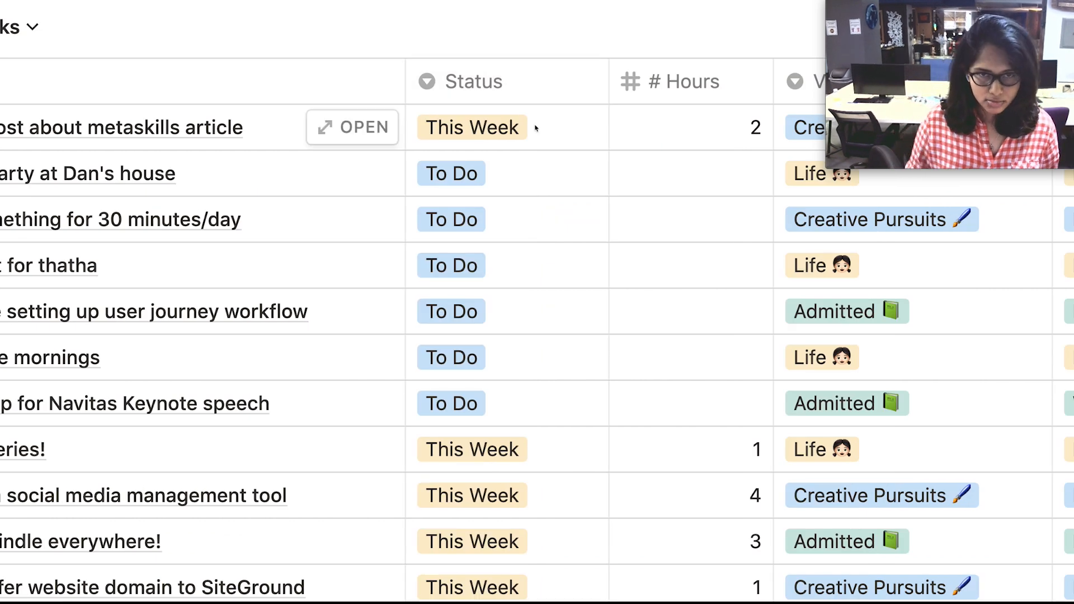
Inspect the Status, # Hours and Vertical properties of the "Make a post about metaskills article" task, including the available Vertical options.
click(664, 128)
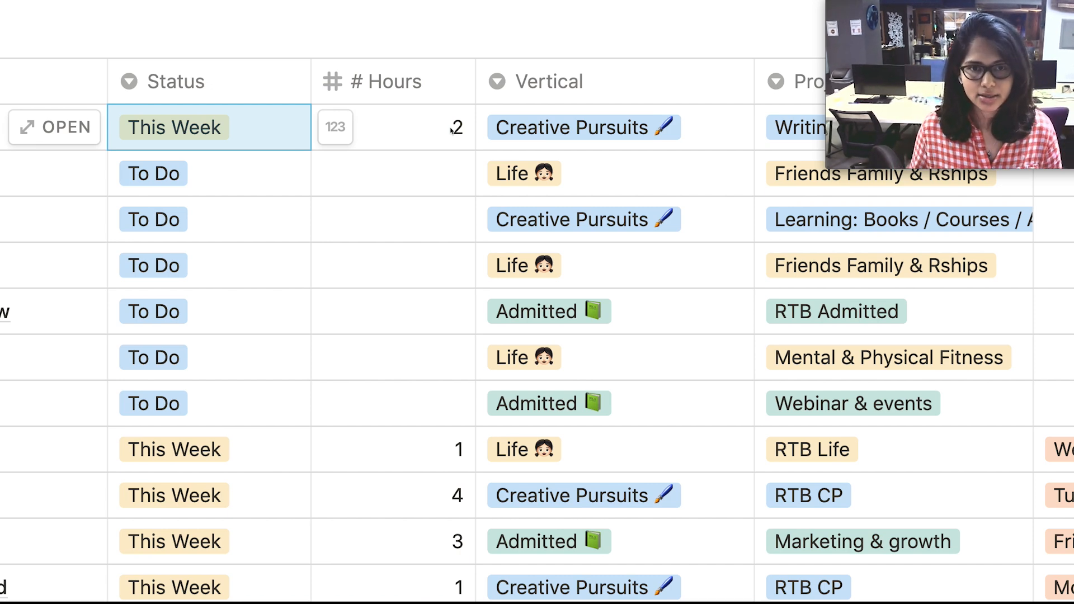
scroll(452, 130, right, 5)
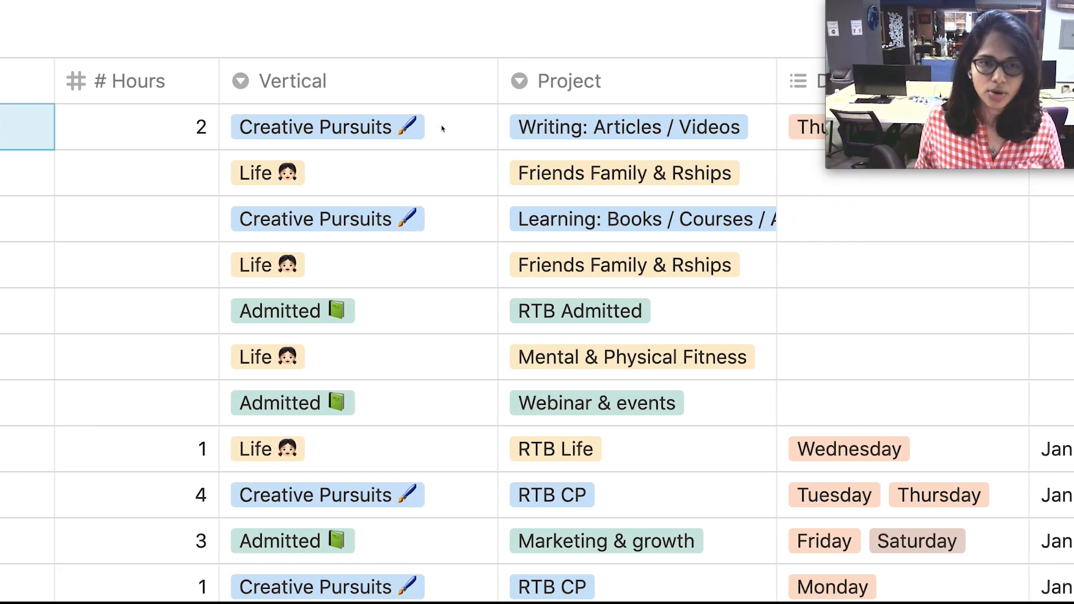
click(442, 130)
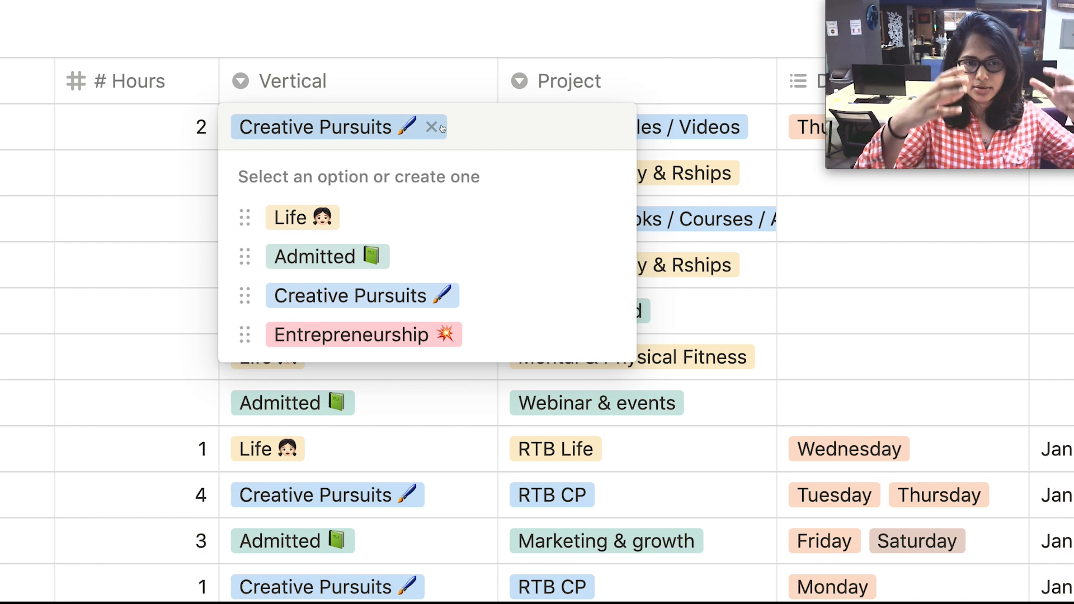
key(Escape)
scroll(662, 123, right, 5)
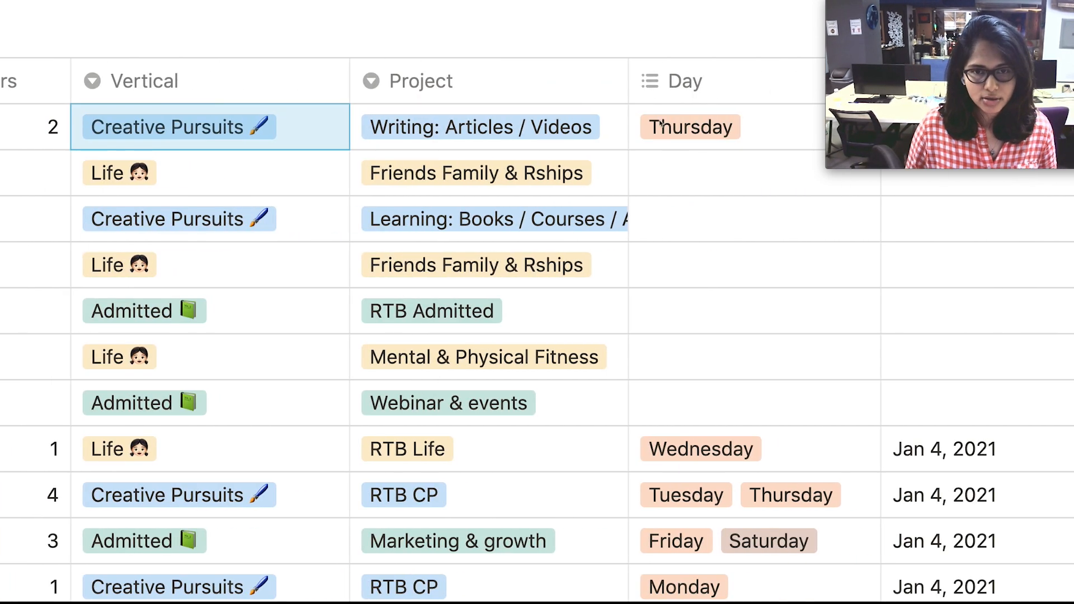
Inspect the same task's Project, Day and Week properties, viewing the Week date calendar without changing the date.
click(615, 128)
scroll(597, 297, down, 5)
scroll(596, 298, down, 1)
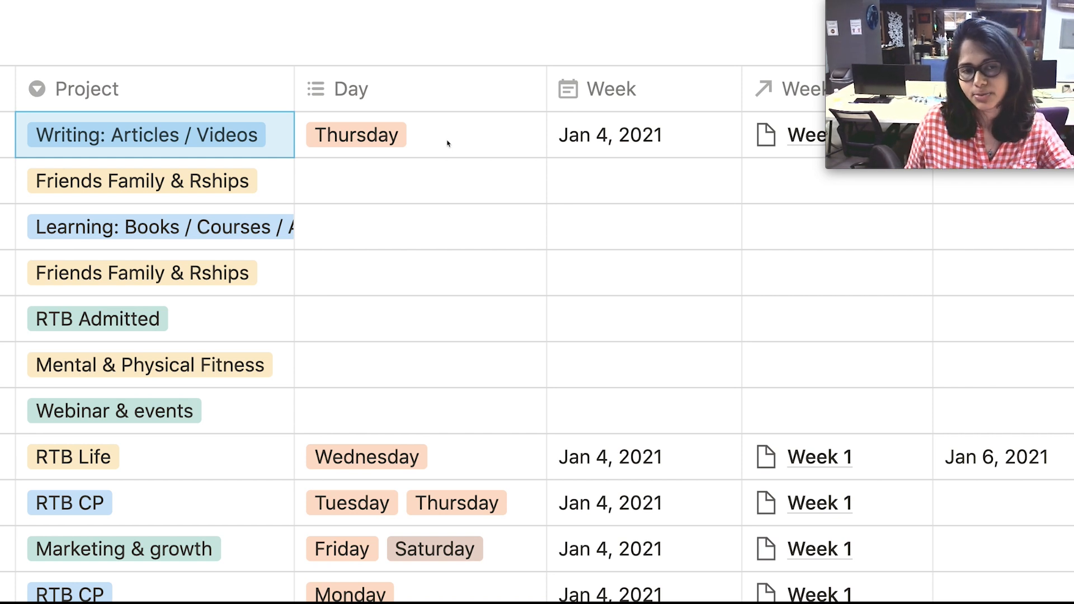
scroll(447, 143, left, 10)
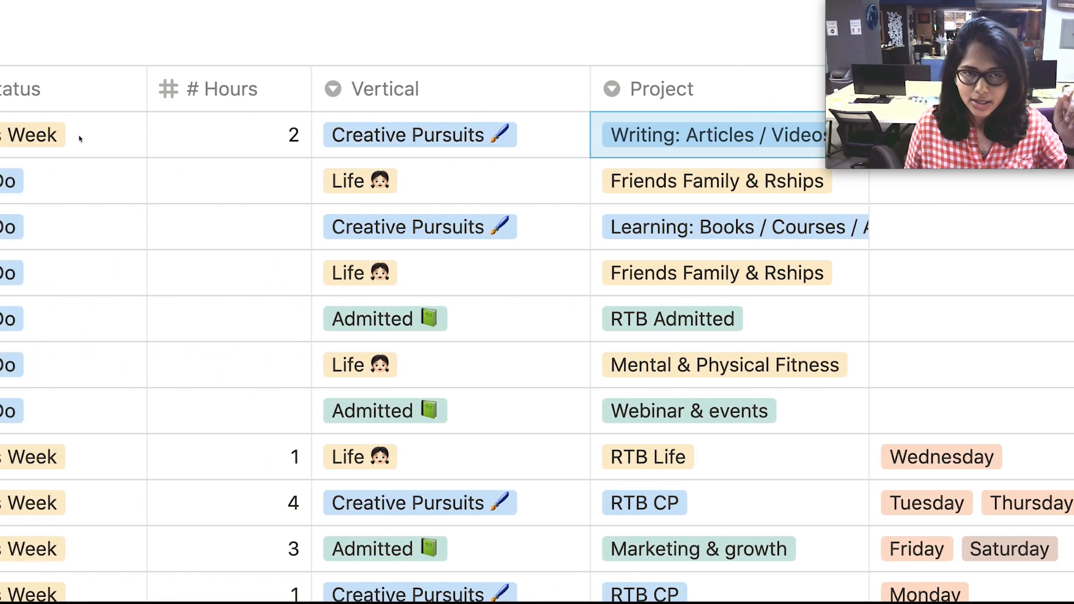
scroll(507, 132, right, 10)
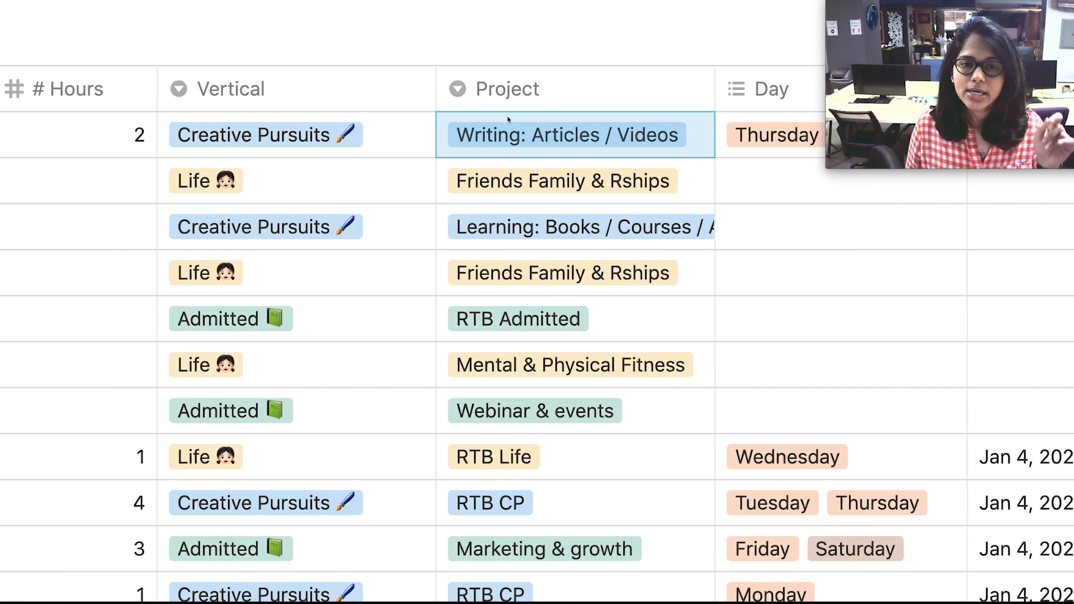
scroll(507, 118, right, 8)
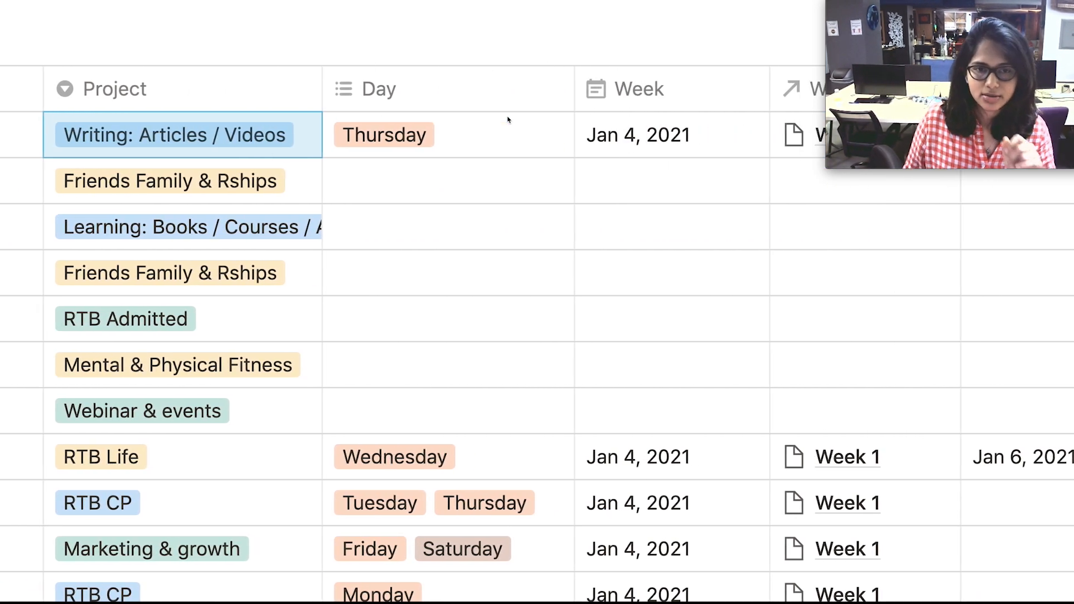
click(383, 127)
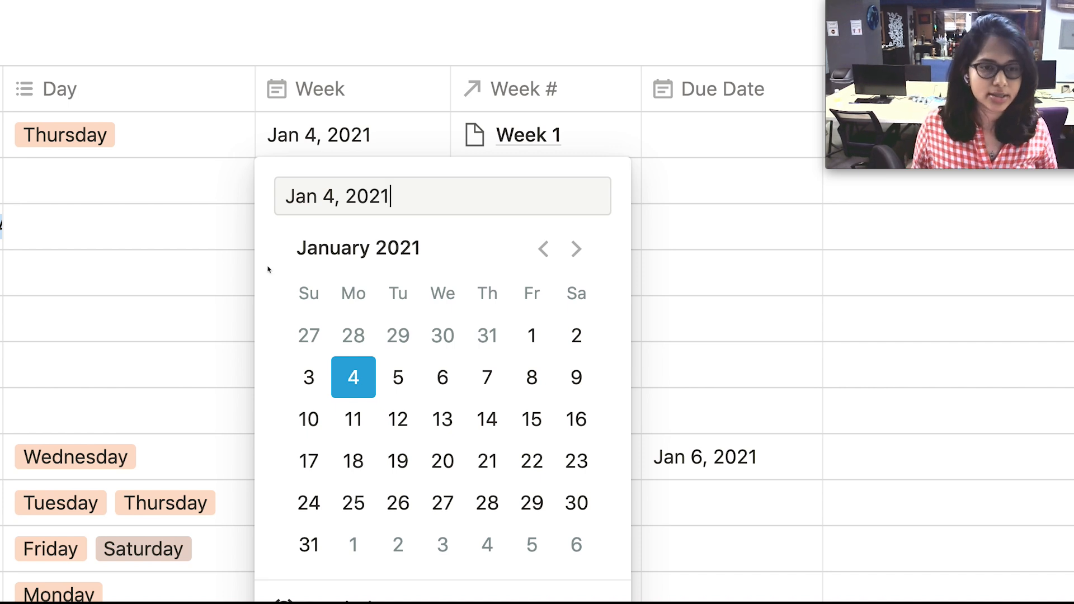
click(240, 220)
scroll(332, 113, right, 2)
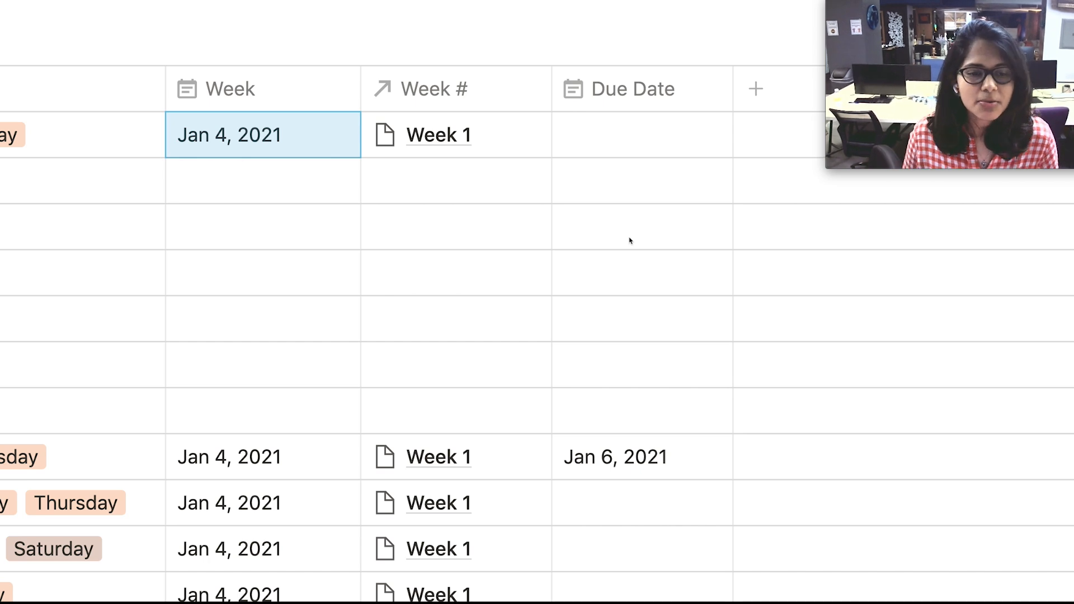
Examine the GTD task list across all rows, comparing task names with their Week, Week # and Due Date values.
scroll(630, 241, down, 2)
scroll(631, 241, left, 1)
scroll(651, 378, left, 10)
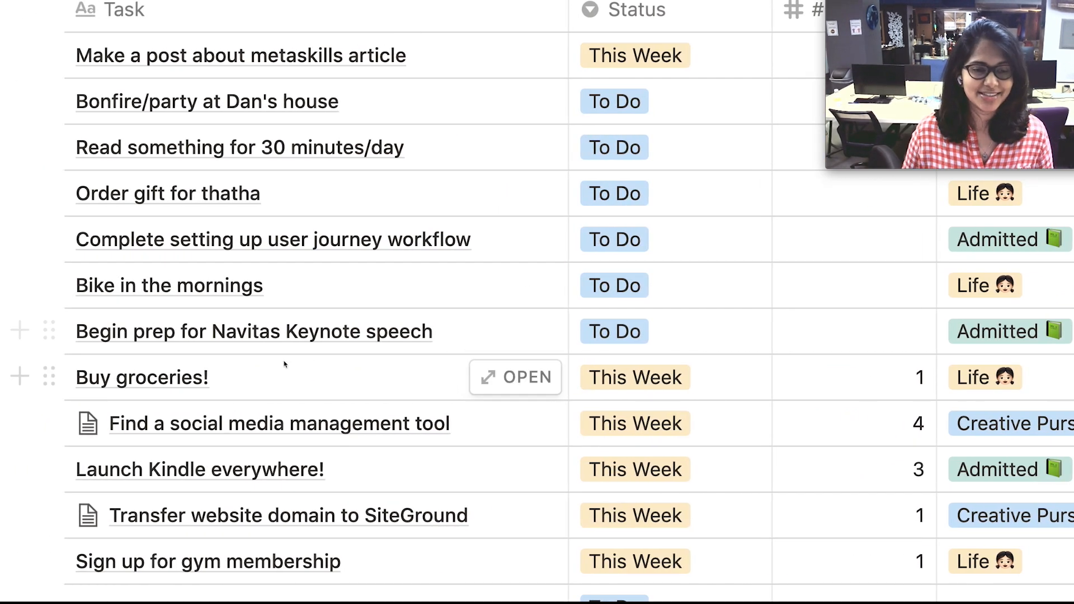
scroll(676, 375, right, 10)
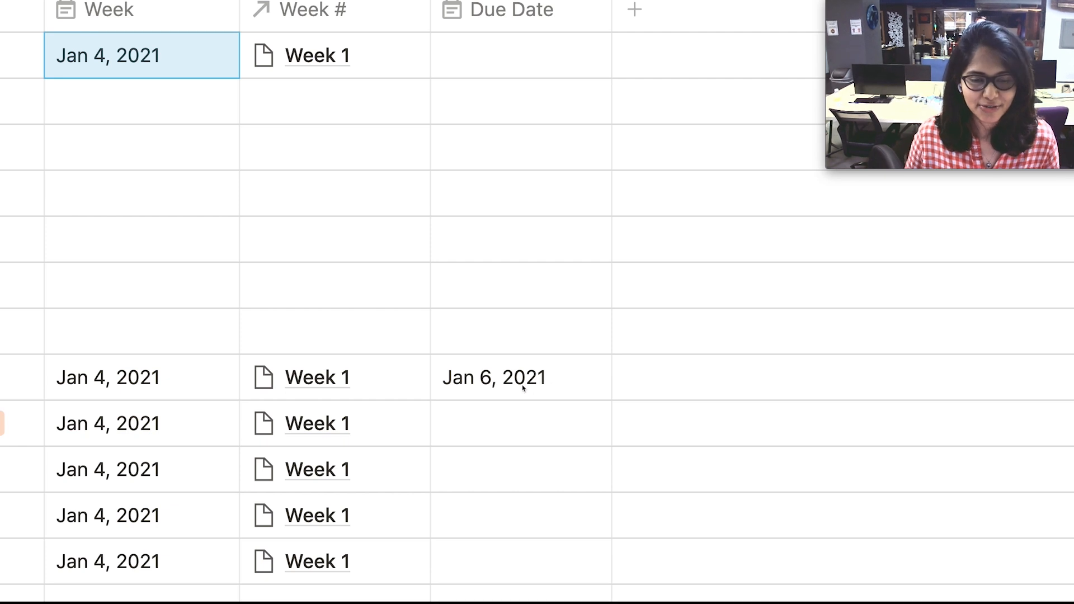
scroll(523, 388, up, 5)
scroll(523, 387, down, 3)
scroll(523, 388, up, 3)
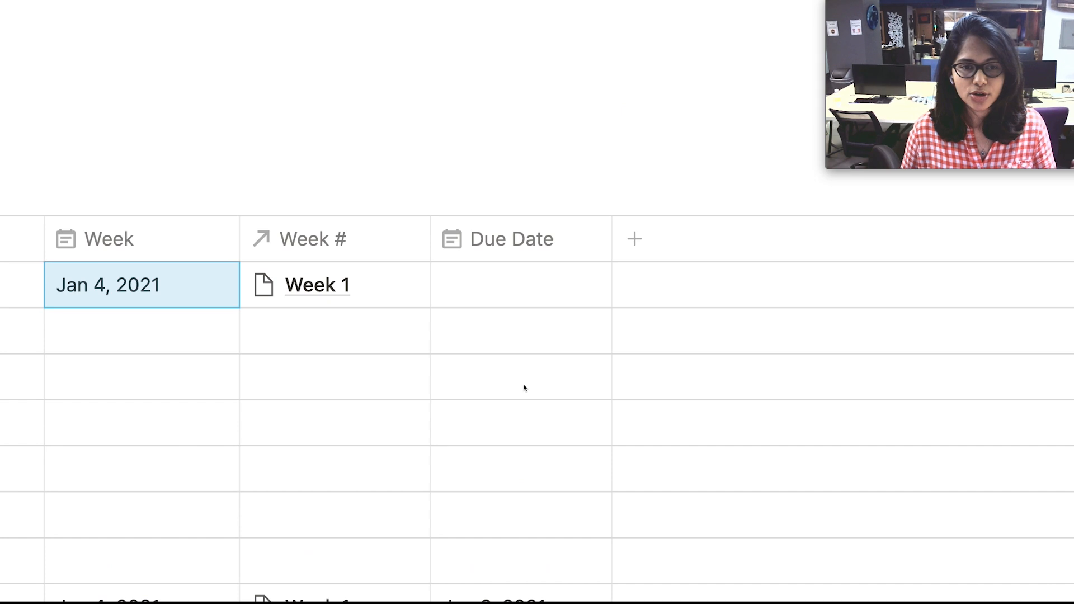
scroll(525, 388, down, 4)
scroll(525, 388, right, 3)
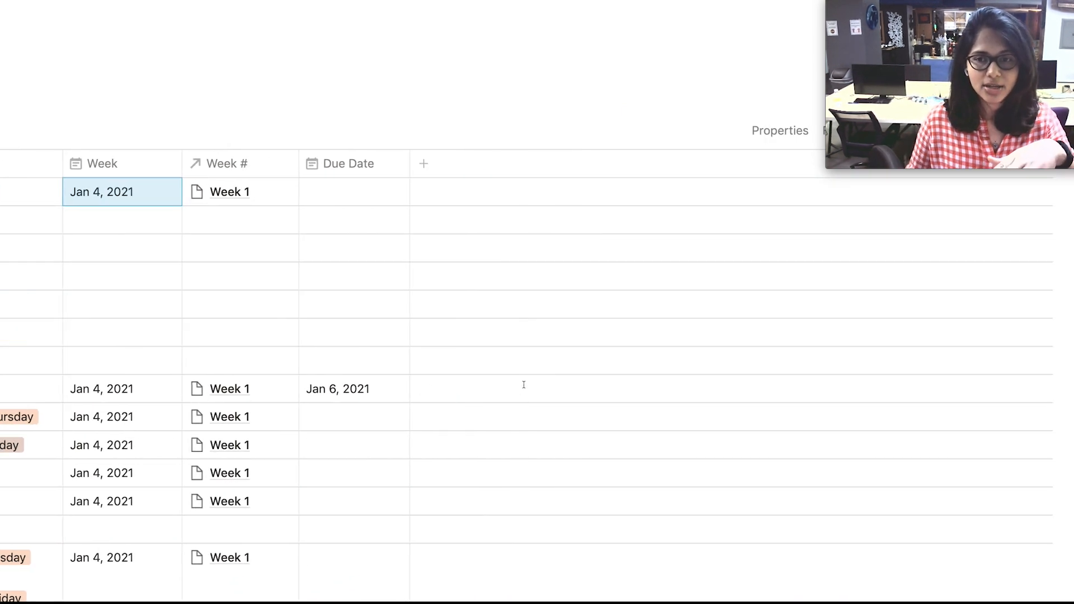
scroll(704, 304, left, 4)
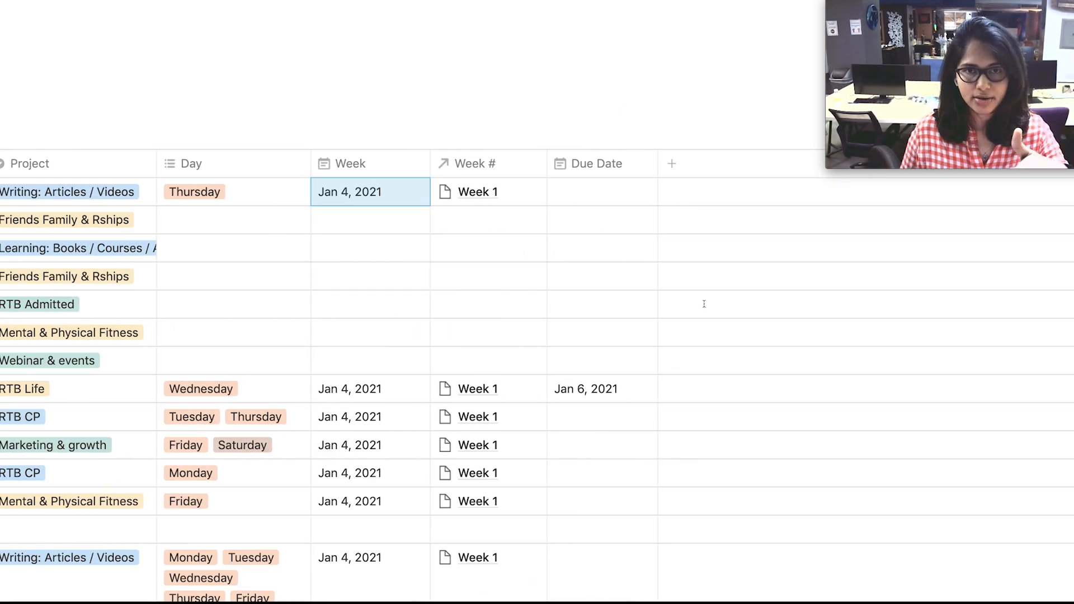
scroll(451, 304, left, 4)
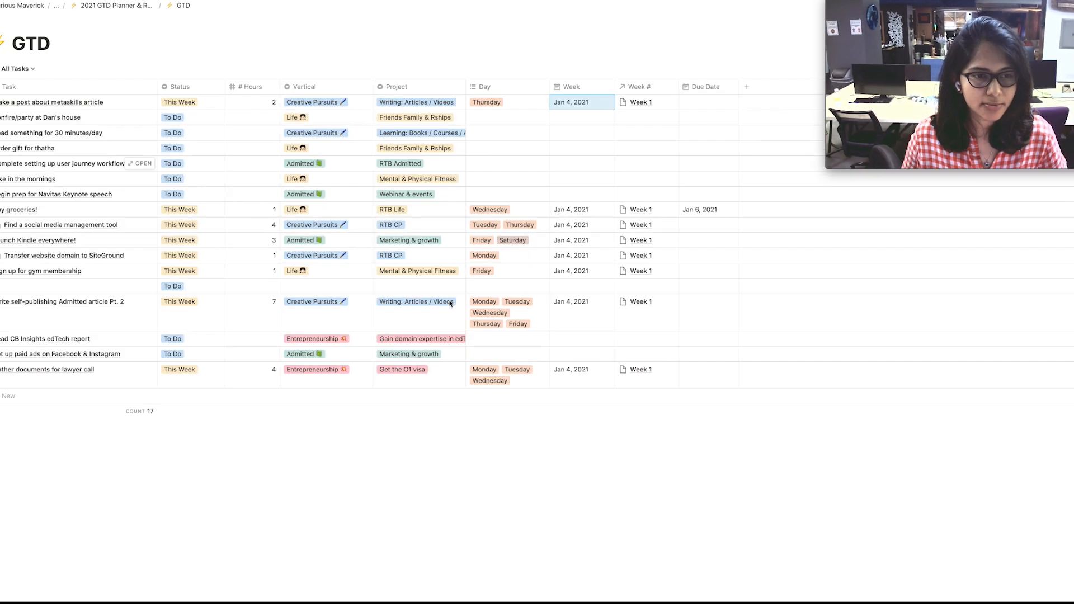
Review the Week 1 row of the Retrospective table, including the "How did the week go?" rating options and the Feedback notes.
click(298, 432)
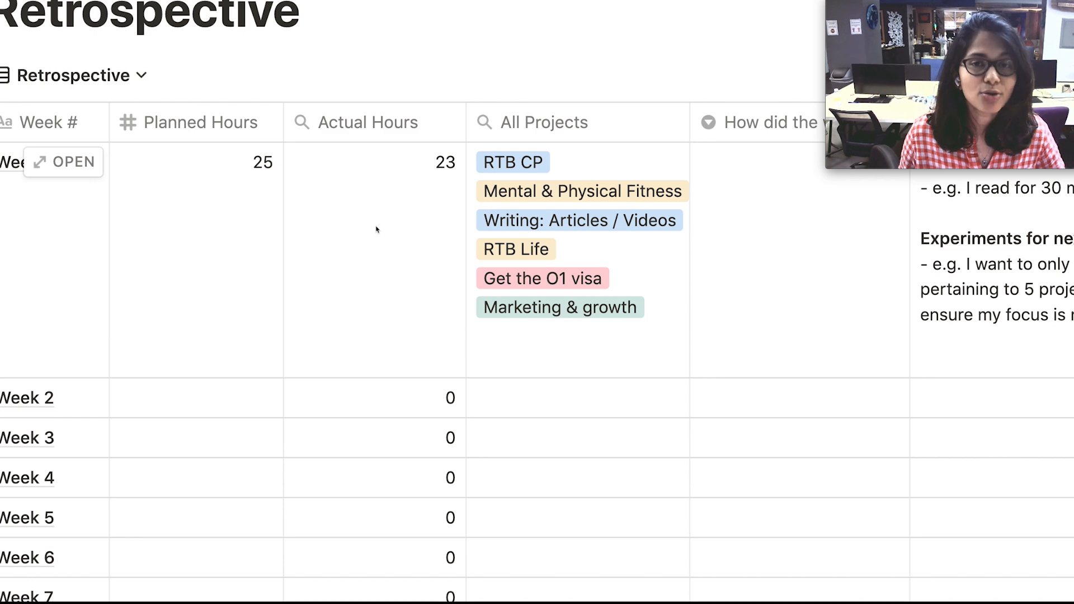
scroll(376, 229, right, 10)
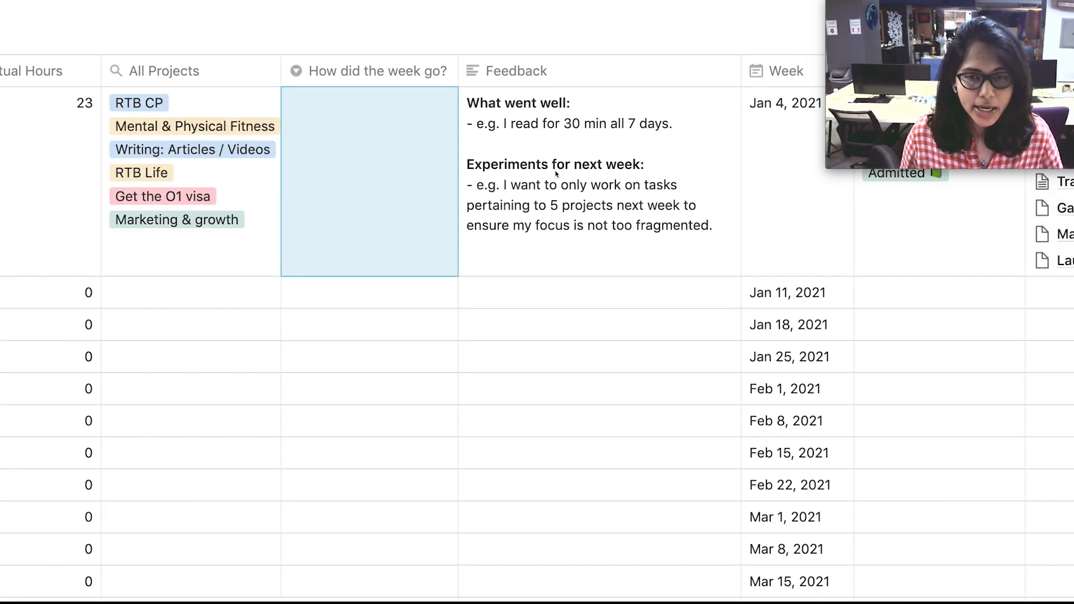
click(381, 107)
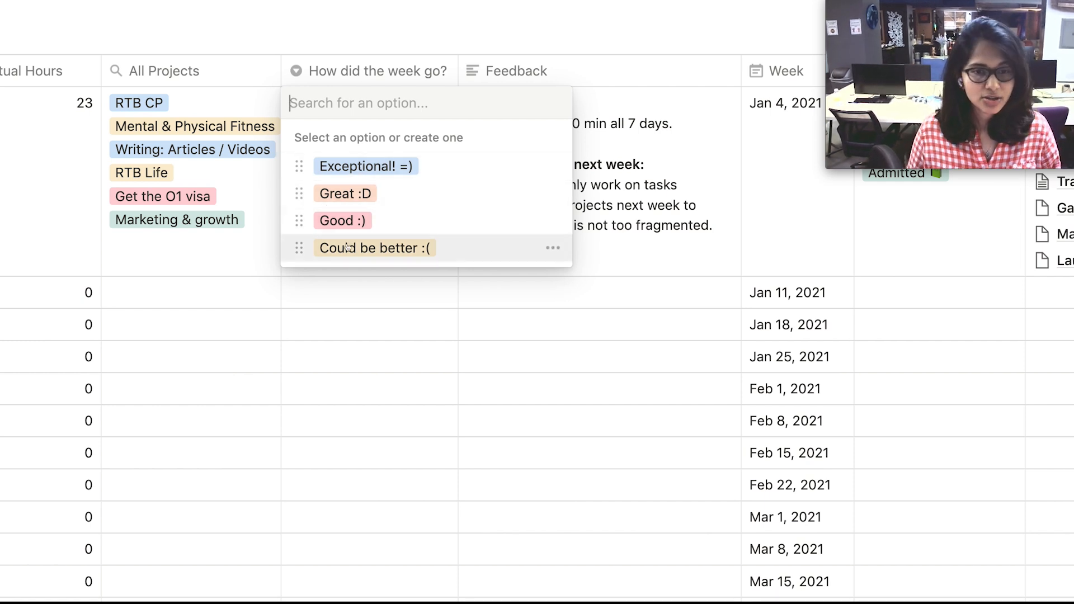
key(Escape)
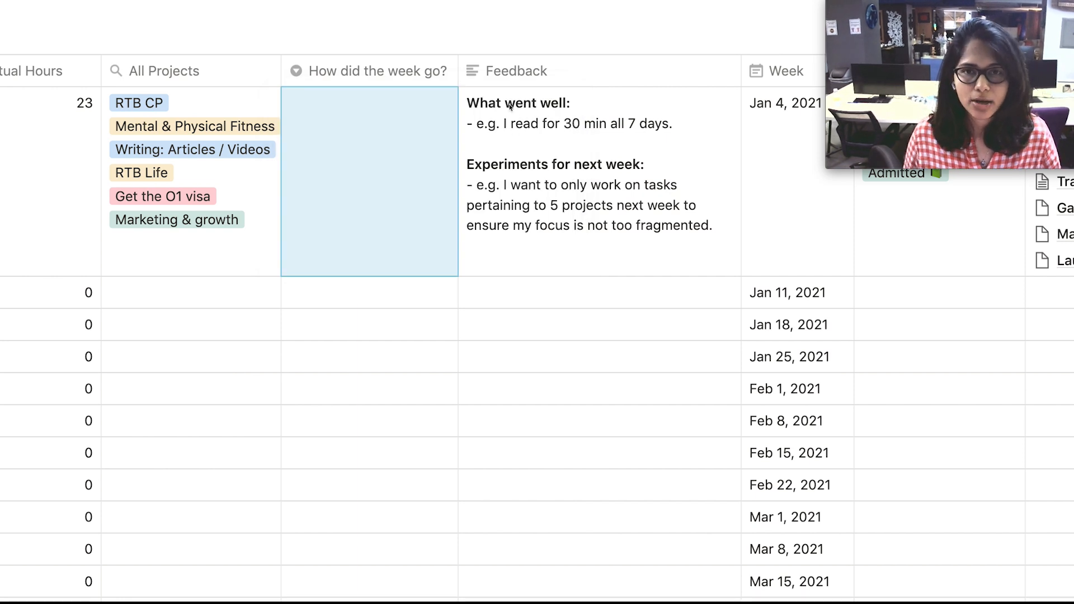
scroll(512, 108, right, 3)
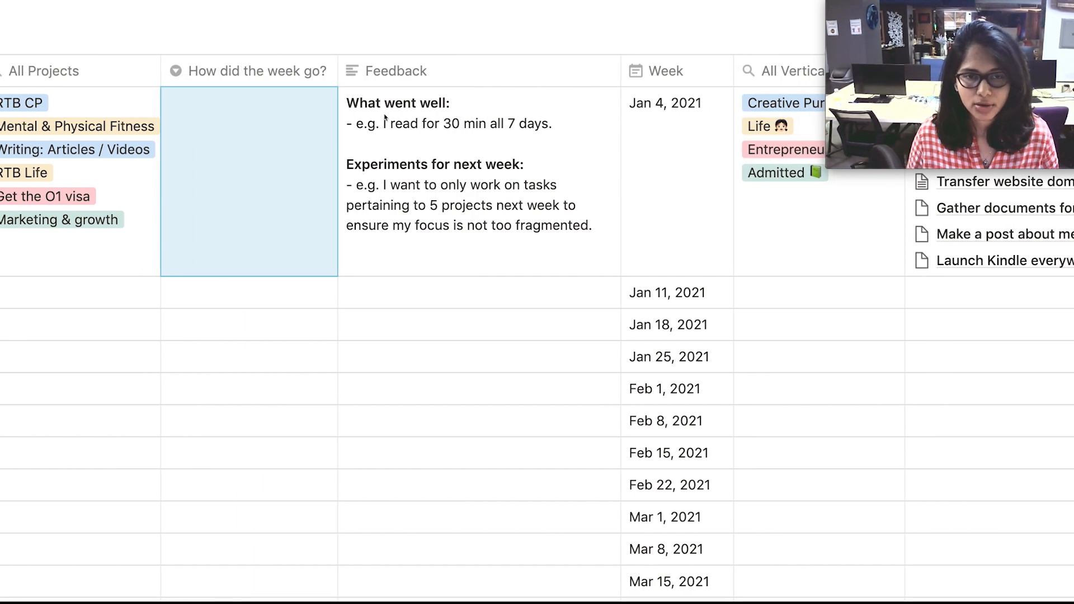
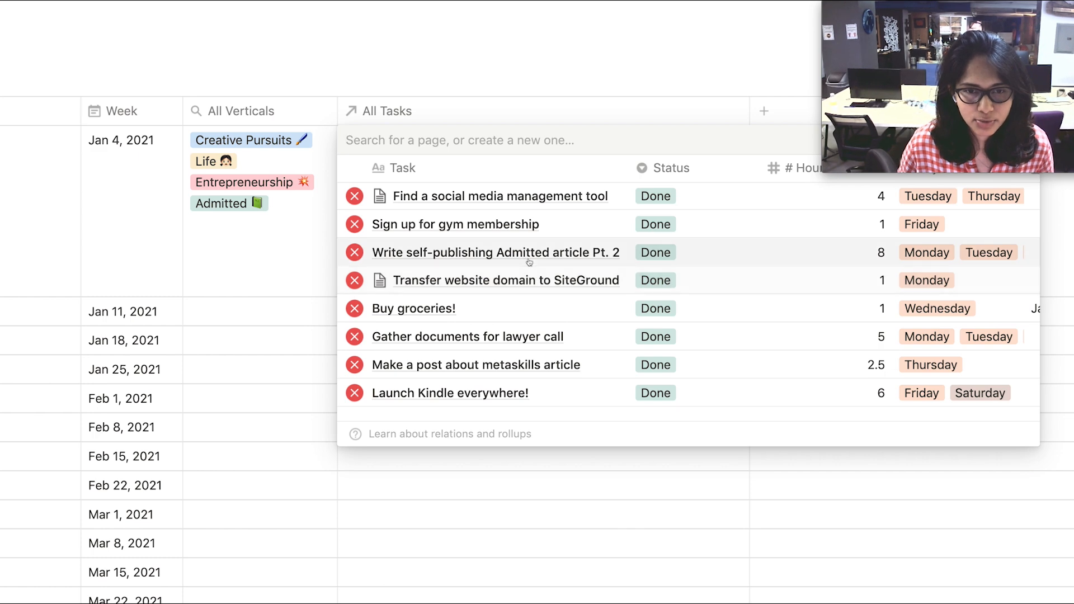
Review the tasks linked to Week 1, close the list and compare the week's Planned Hours with its Actual Hours.
scroll(530, 260, down, 1)
scroll(530, 261, up, 1)
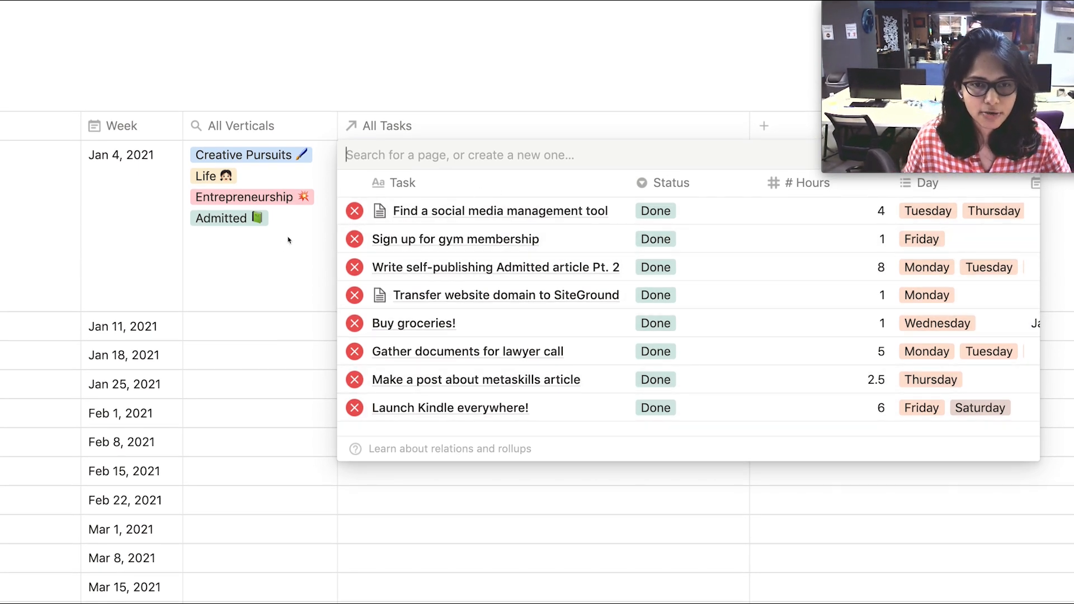
key(Escape)
scroll(288, 240, left, 10)
scroll(288, 240, left, 4)
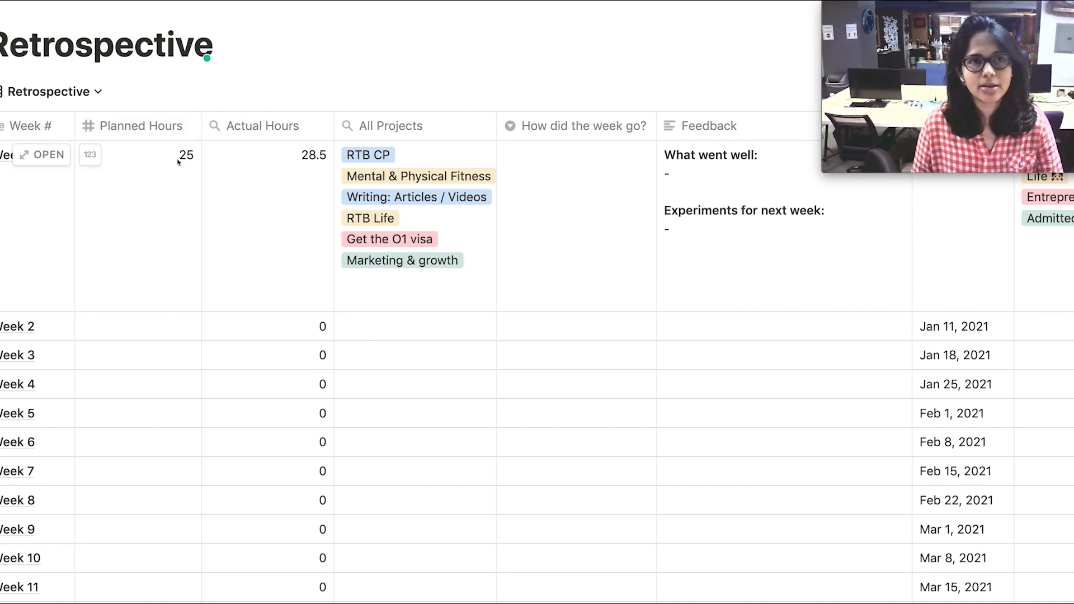
Set the Week 1 "How did the week go?" rating to "Exceptional! =)".
scroll(221, 126, right, 5)
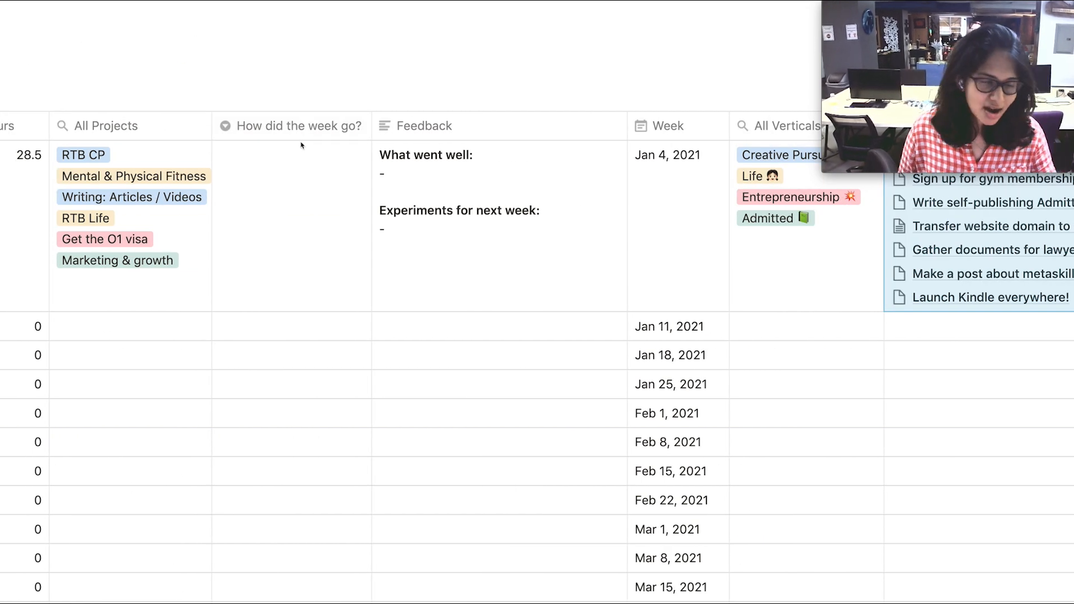
click(295, 175)
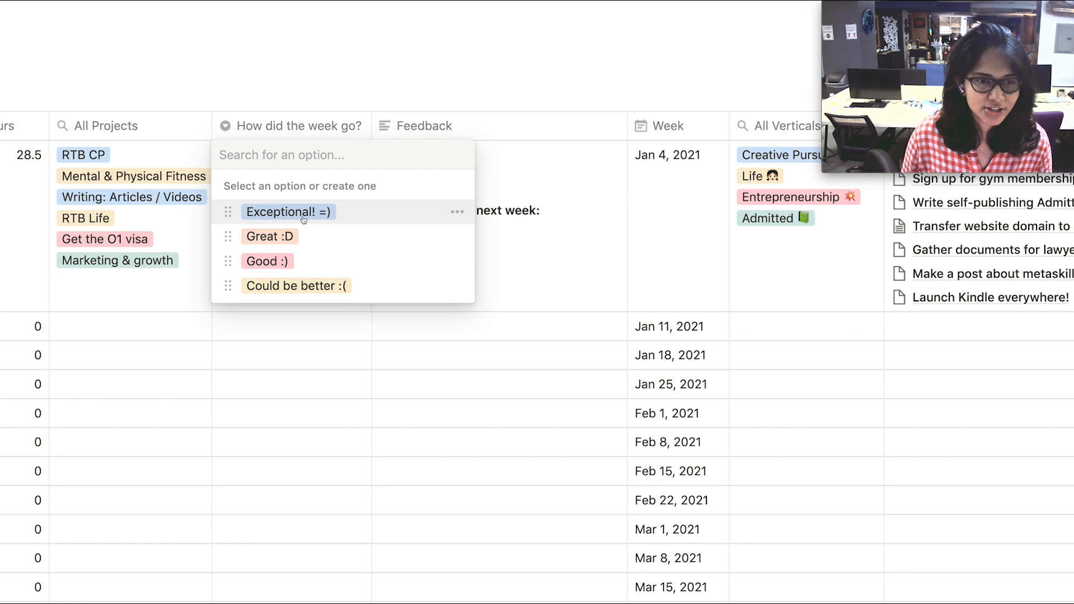
click(304, 218)
Add "Published one long-article and made good progress on another." and "Signed up for a gym membership." under "What went well" in the Week 1 Feedback.
click(402, 175)
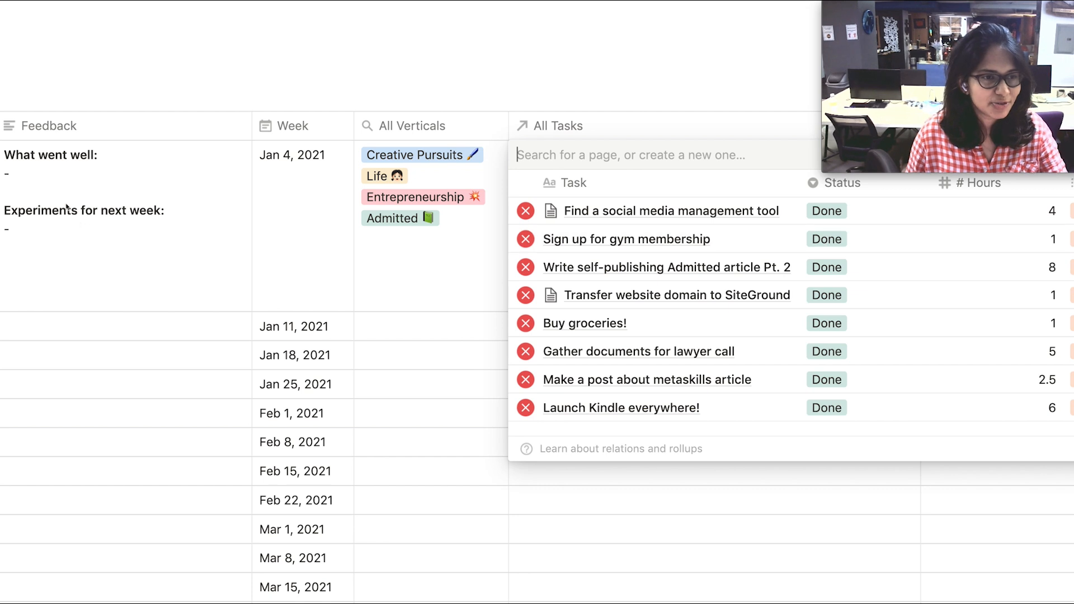
click(53, 191)
click(36, 176)
click(154, 177)
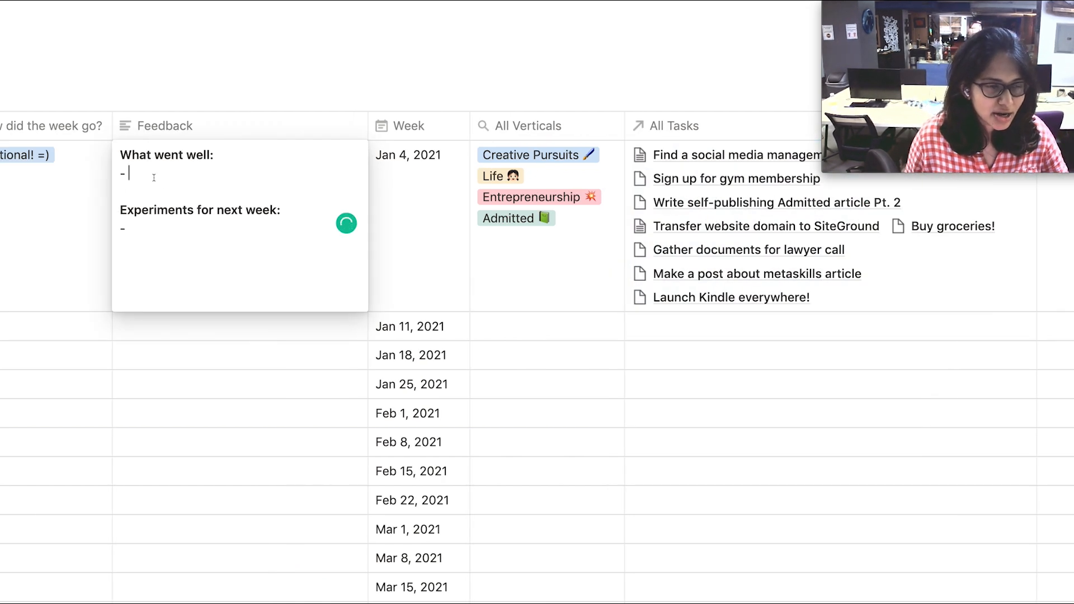
text(Published one long-article and mae good progress on another.)
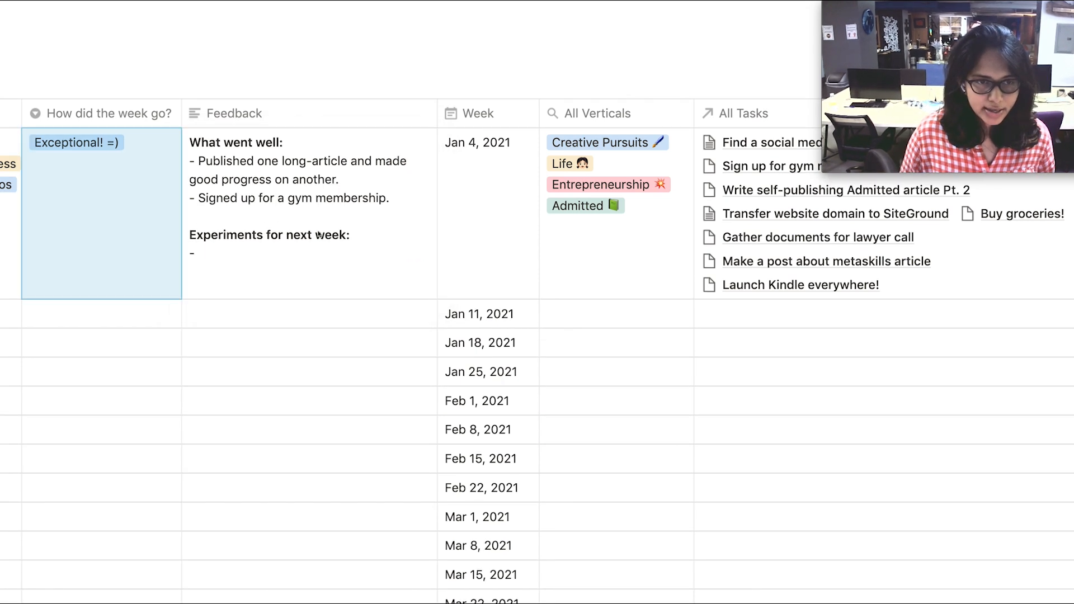
Add "Read for 45 min a day at least 5 / 7 days" and "Go to the gym 4/ 7 days." under "Experiments for next week" in the Week 1 Feedback.
click(306, 235)
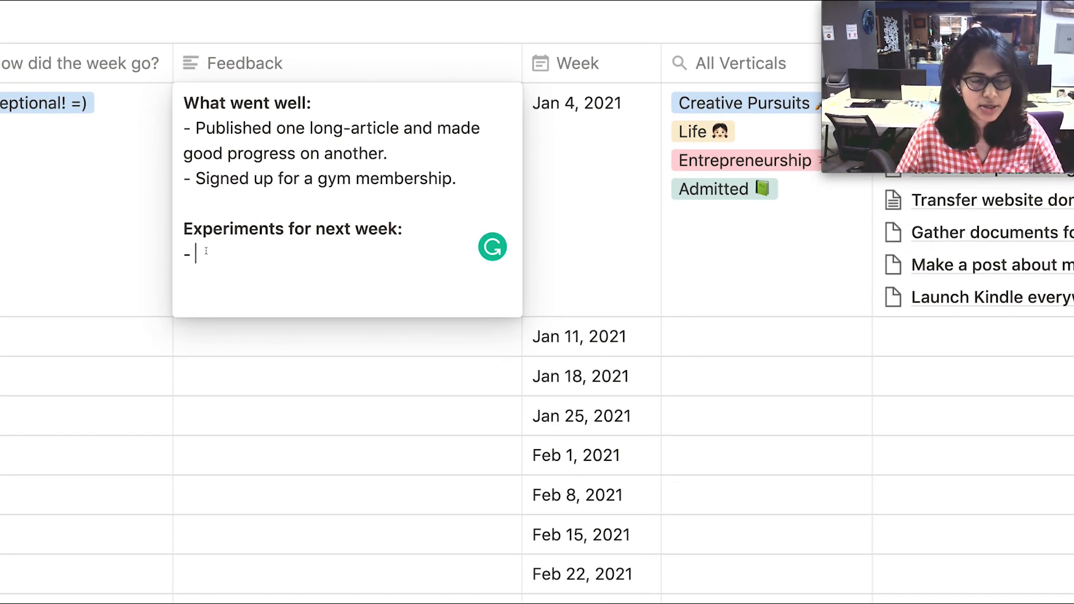
text(Read for 45 min a day at least 5 / 7 days)
key(Return)
text(- )
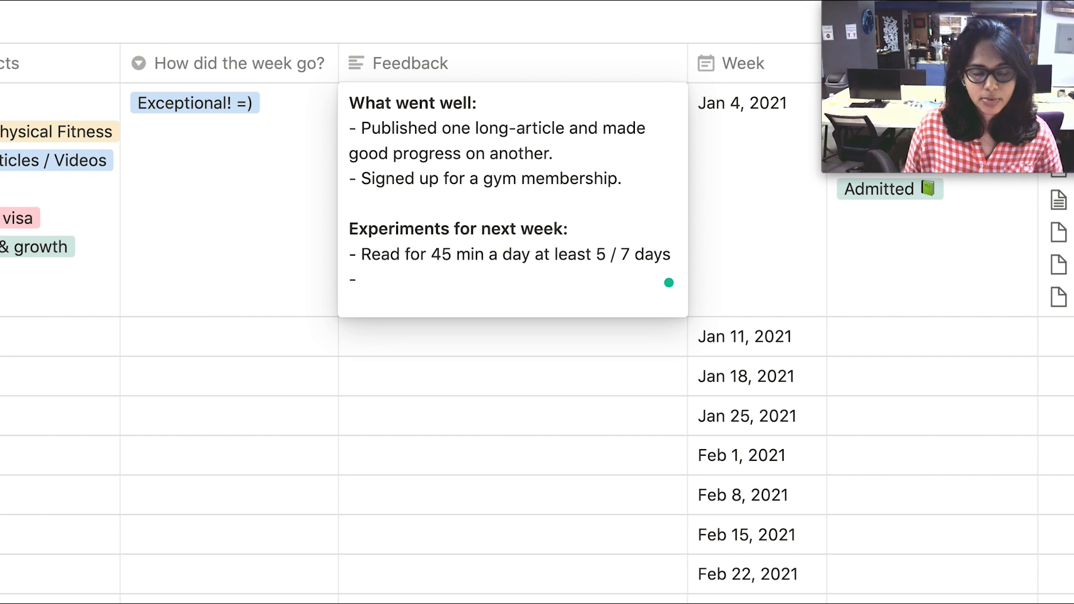
text(Go to the gym 4/ 7 days.)
key(Escape)
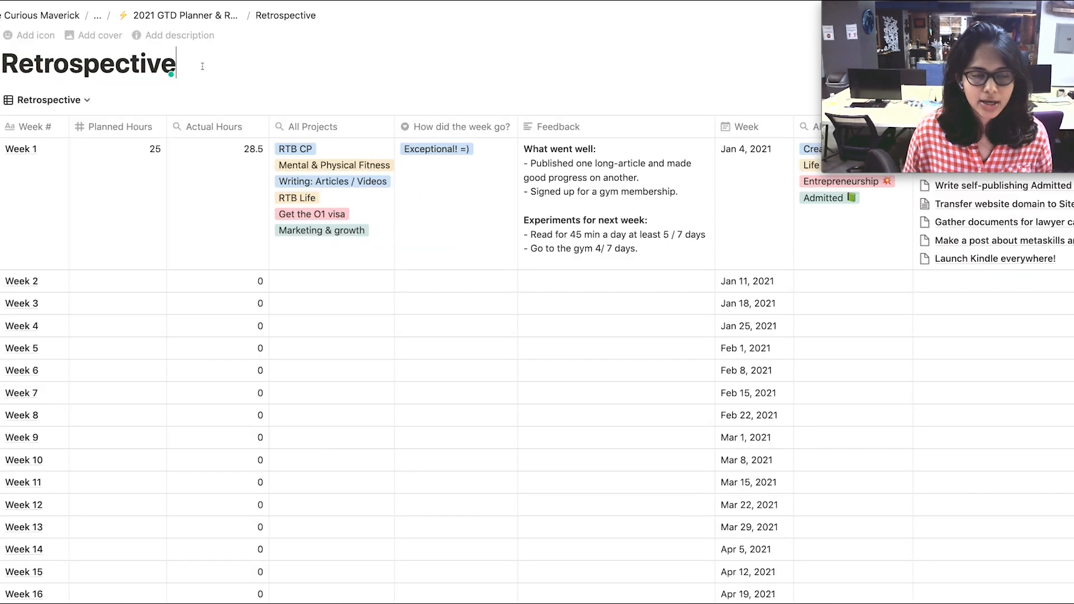
Review the completed Week 1 retrospective row and open its linked All Tasks list.
scroll(197, 113, down, 2)
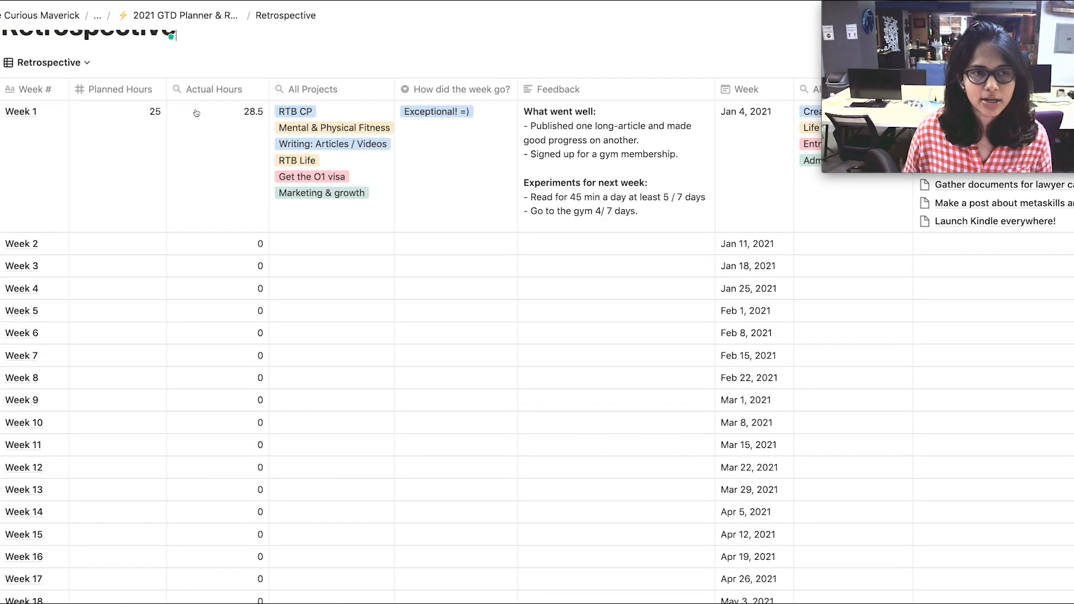
scroll(196, 113, up, 1)
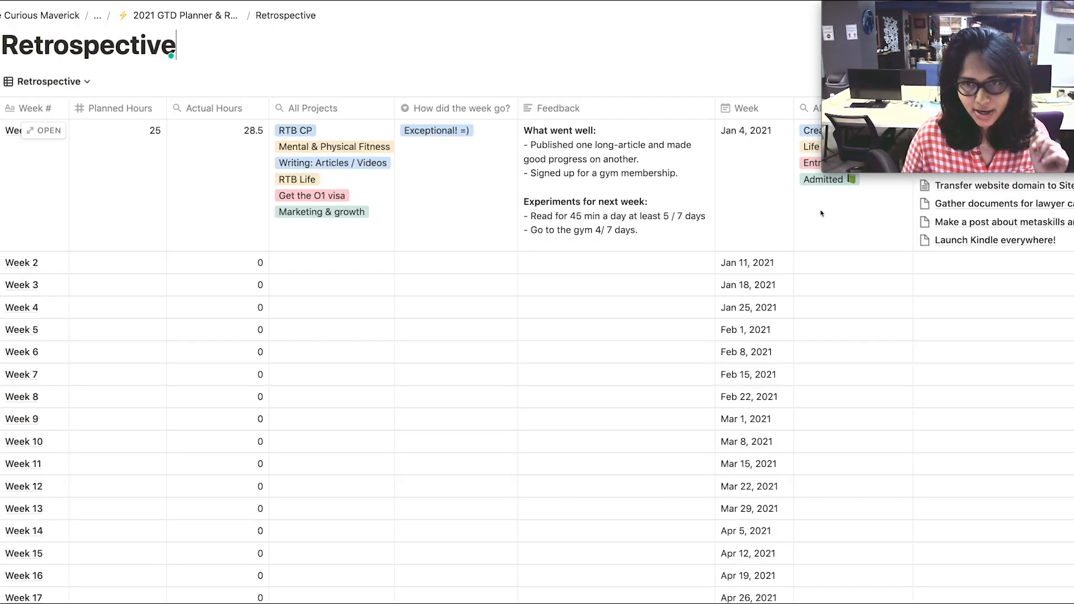
click(758, 167)
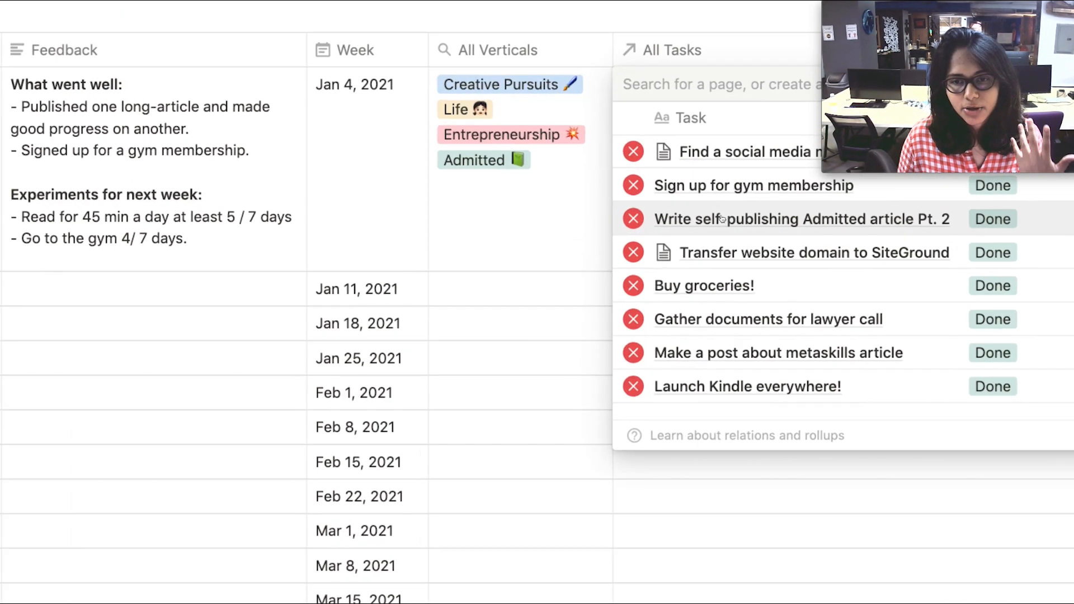
scroll(722, 218, right, 3)
scroll(721, 219, left, 3)
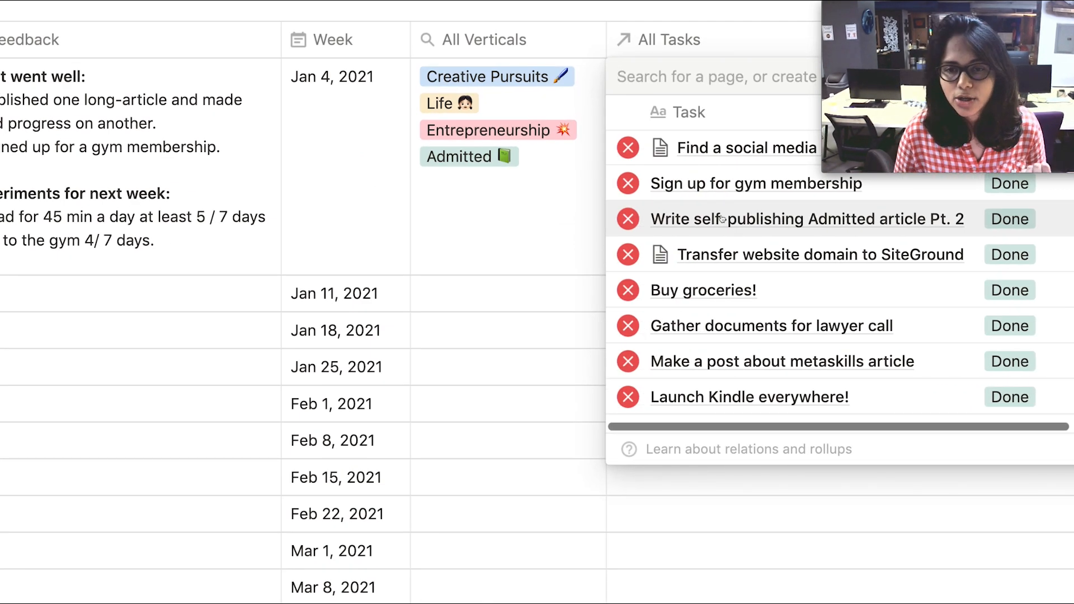
scroll(550, 228, right, 2)
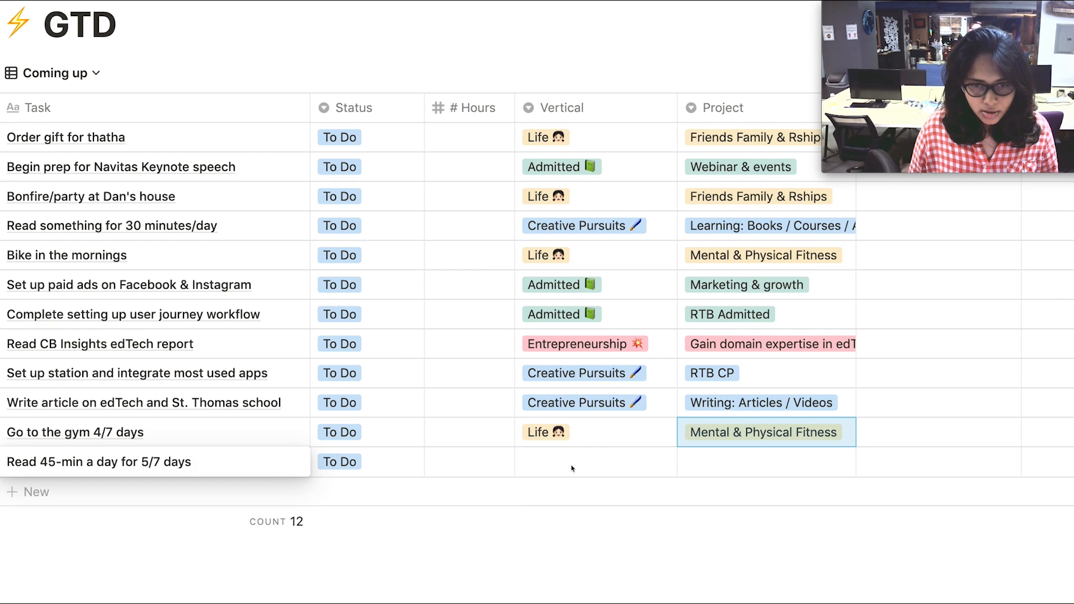
Assign the 45-min reading task to Creative Pursuits and Learning: Books / Courses, and add the task "Write self-publishing Admitted article Pt. 3".
click(592, 463)
click(620, 573)
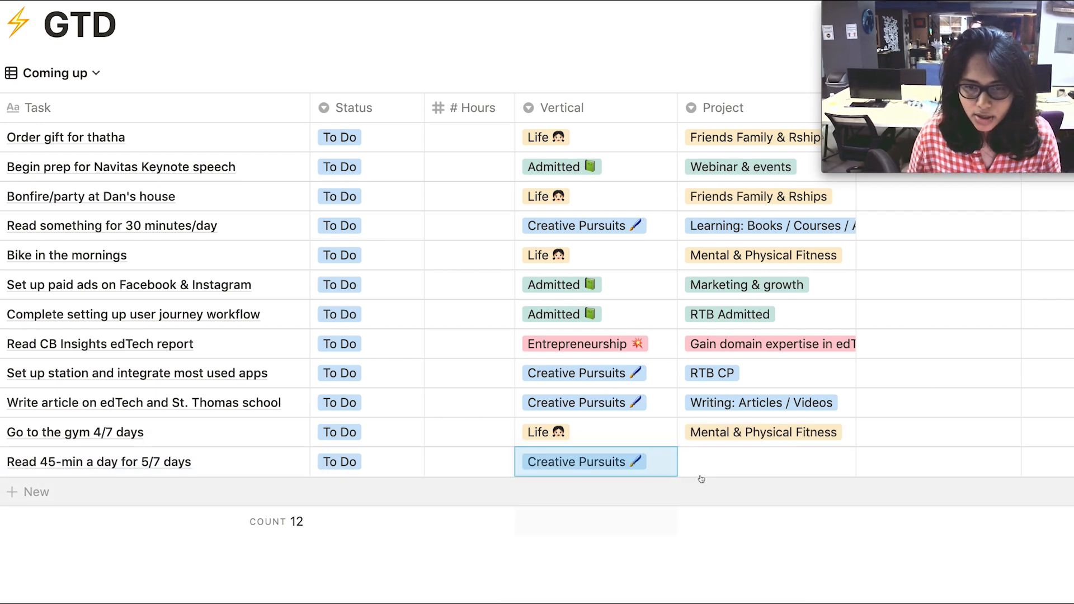
click(751, 462)
scroll(760, 492, down, 3)
scroll(763, 495, down, 2)
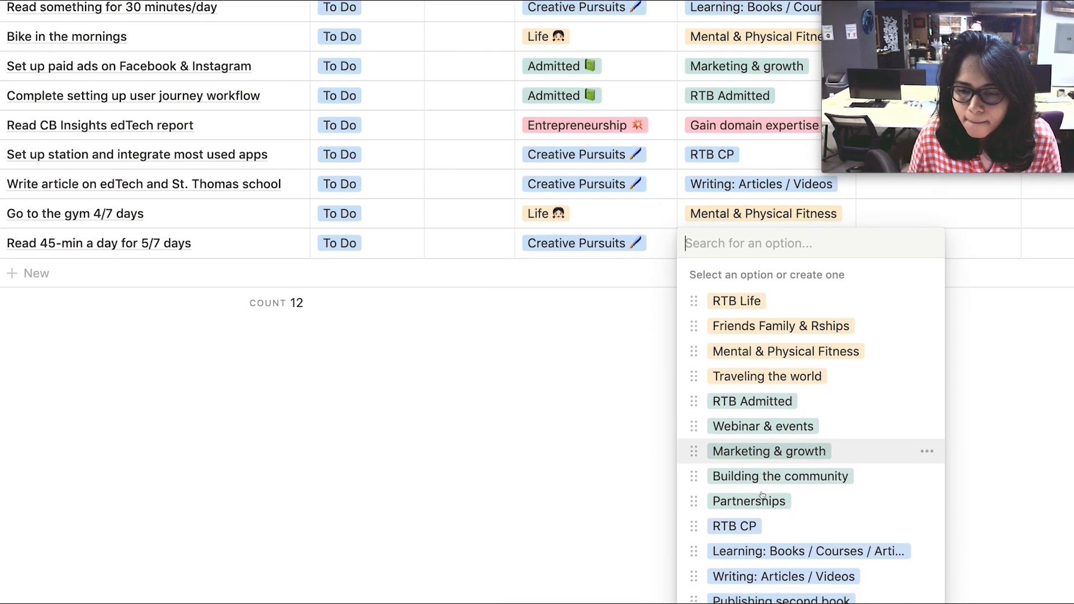
click(761, 525)
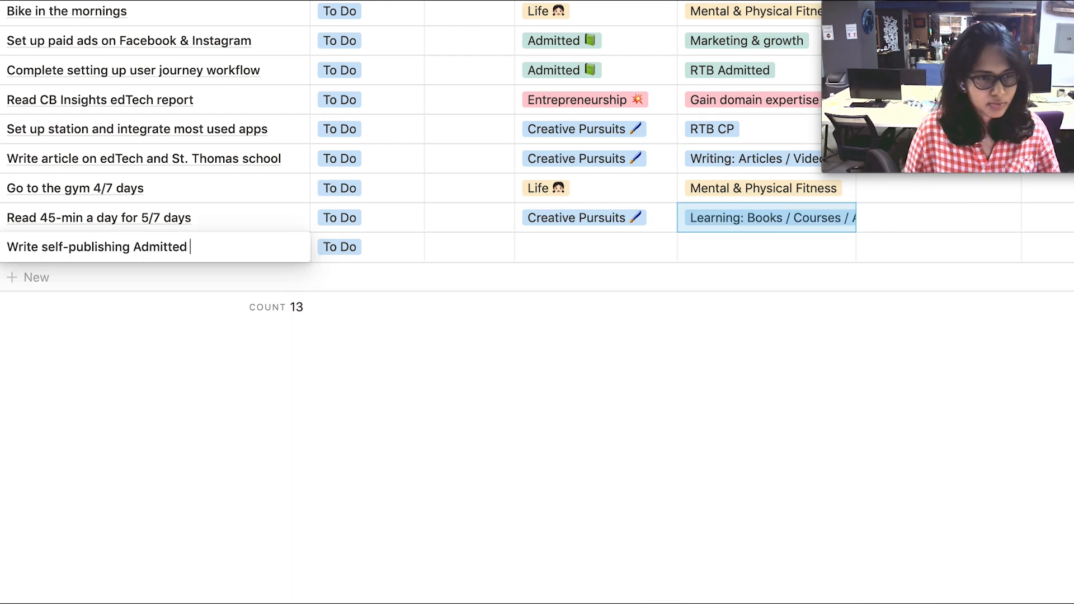
text(article Pt. 3)
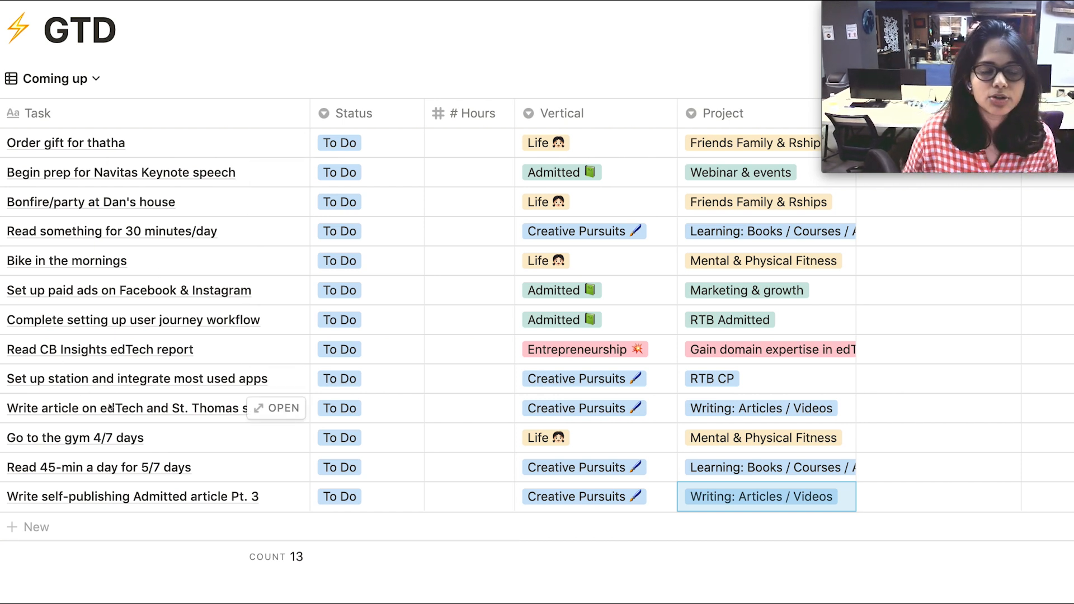
Set the Week to Jan 11, 2021 for the thatha gift, Navitas Keynote speech prep and user journey workflow tasks.
scroll(487, 316, right, 8)
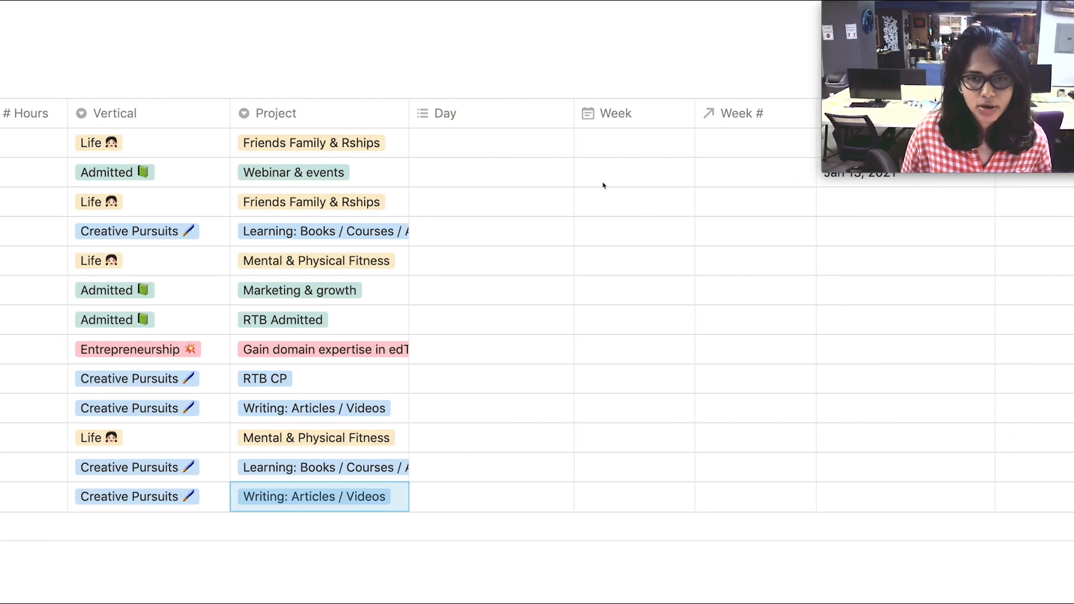
click(618, 142)
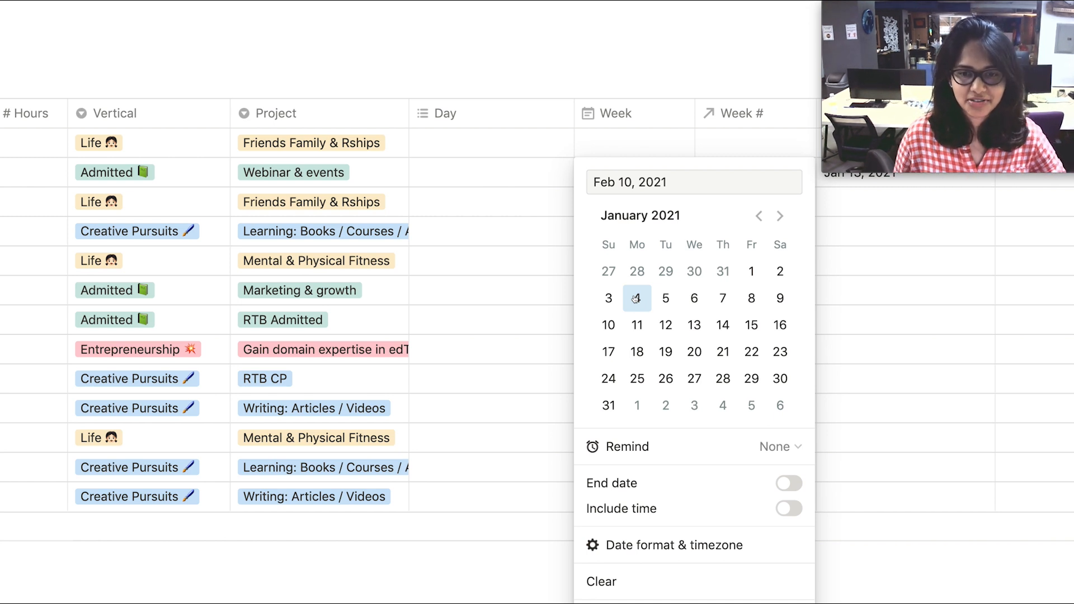
click(638, 329)
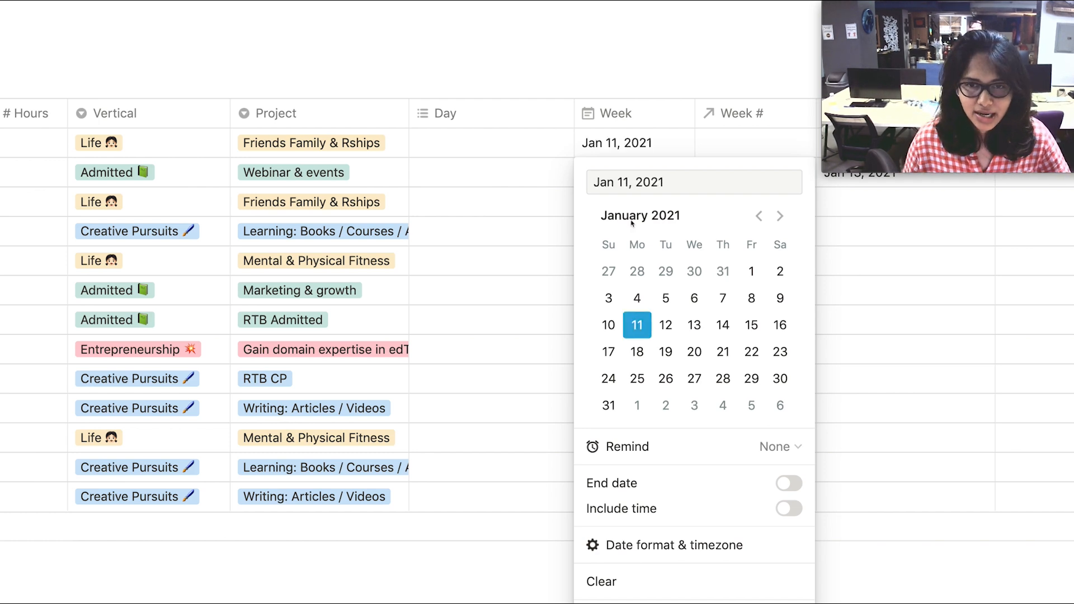
click(548, 197)
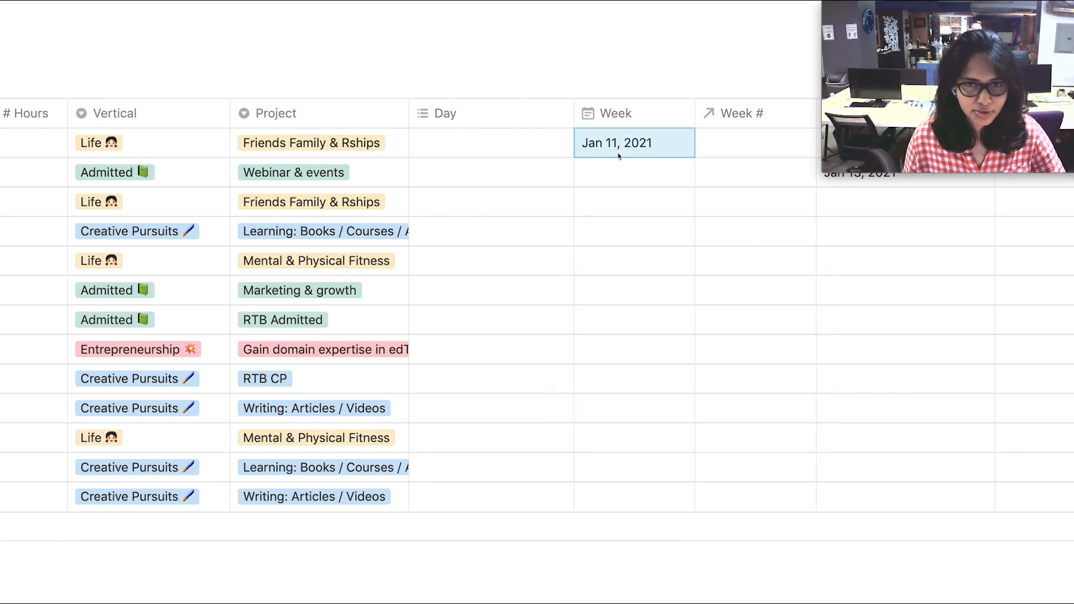
key(Down)
text(Jan 11, 2021)
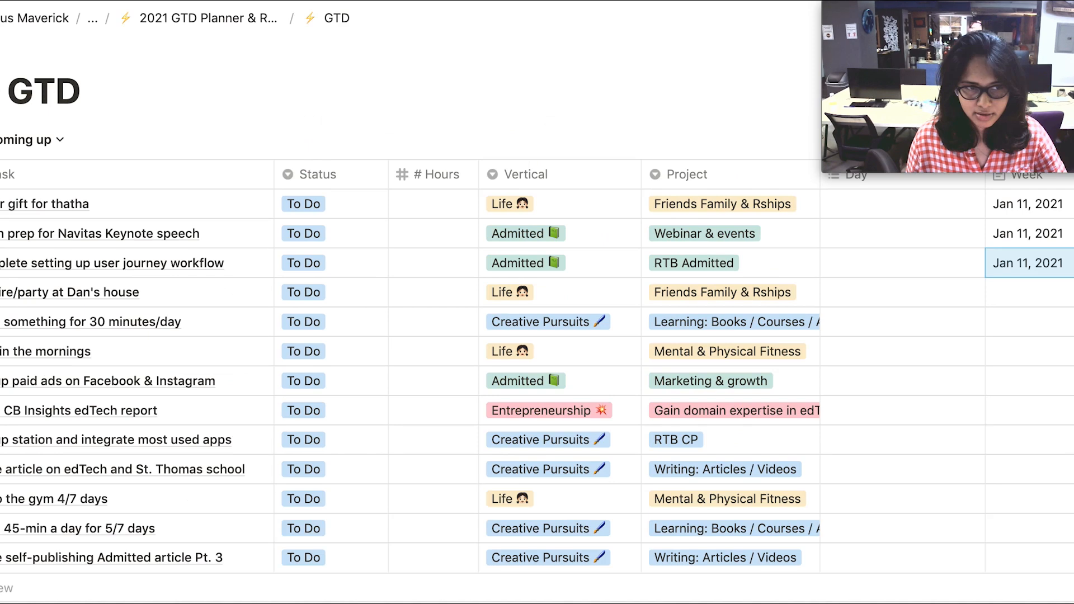
Set the Week to Jan 11, 2021 for the edTech article, gym 4/7 days, 45-min reading and self-publishing Pt. 3 tasks.
click(1029, 469)
text(Jan 11, 2021)
key(Down)
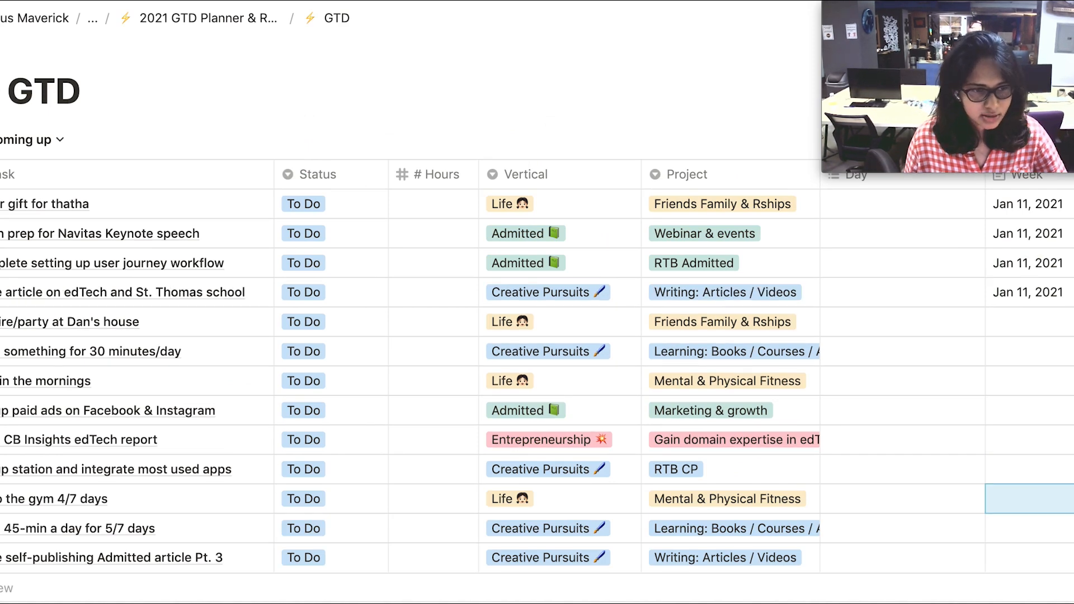
key(super+v)
key(Down)
key(super+v)
key(Down)
key(super+v)
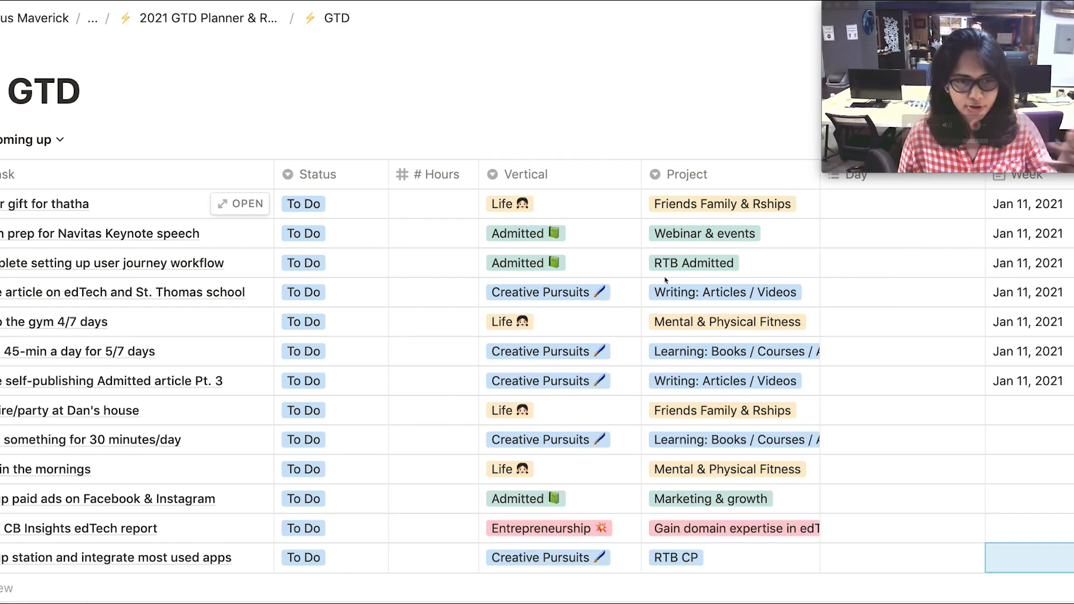
Apply the Task template to the Navitas Keynote speech prep page and enter the objective "To prepare draft 1 of the speech.".
scroll(452, 229, down, 1)
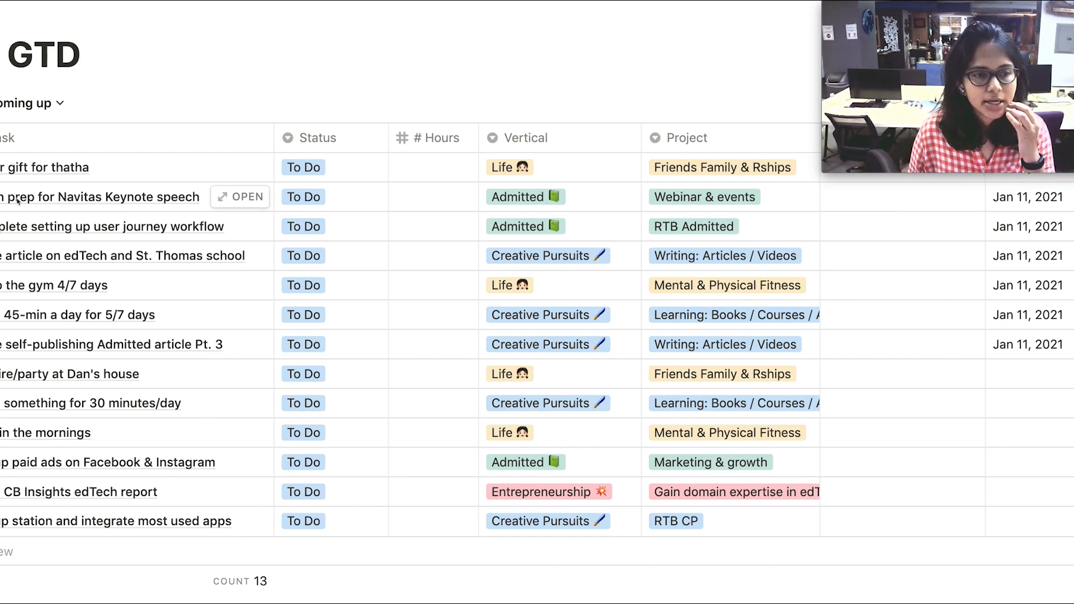
click(240, 196)
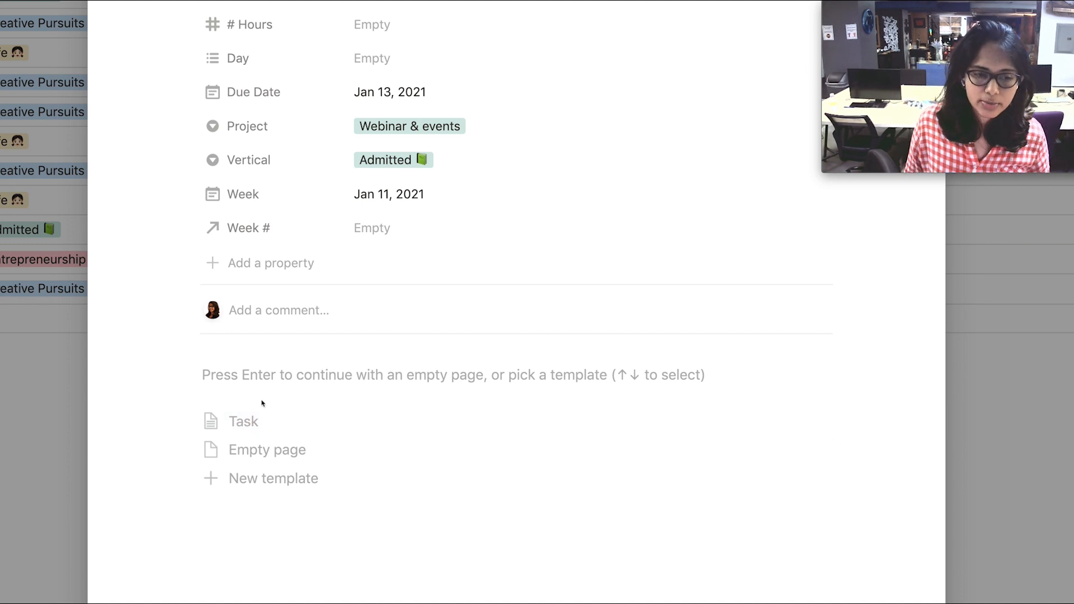
click(247, 427)
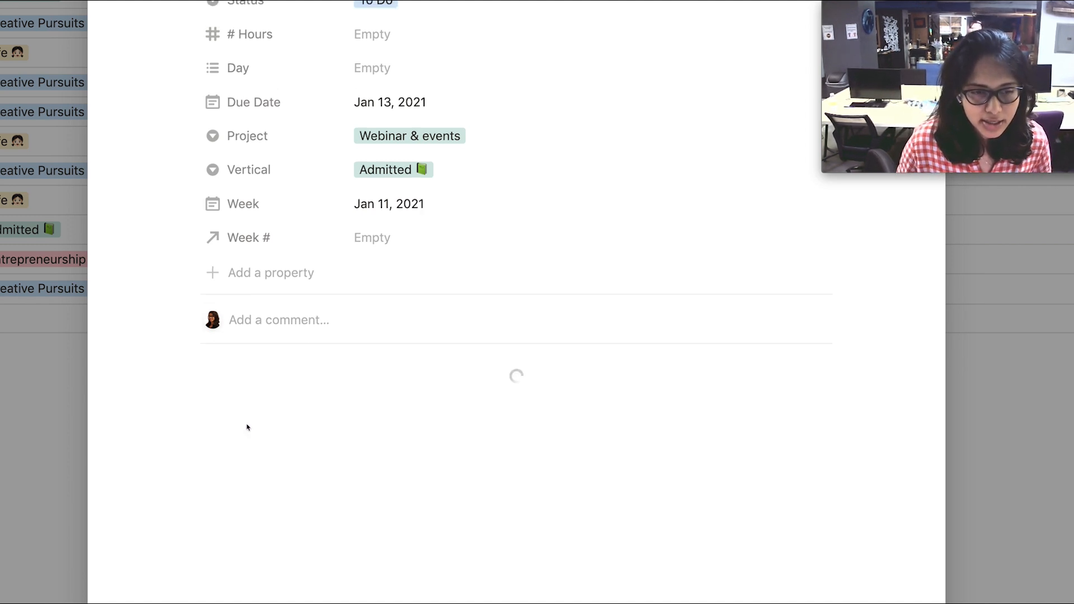
text(To prepare draft 1 of the speech.)
Add a pre-requisite checkbox for reviewing the contact's email on speech requirements, with an "<email>" placeholder beneath it.
click(268, 353)
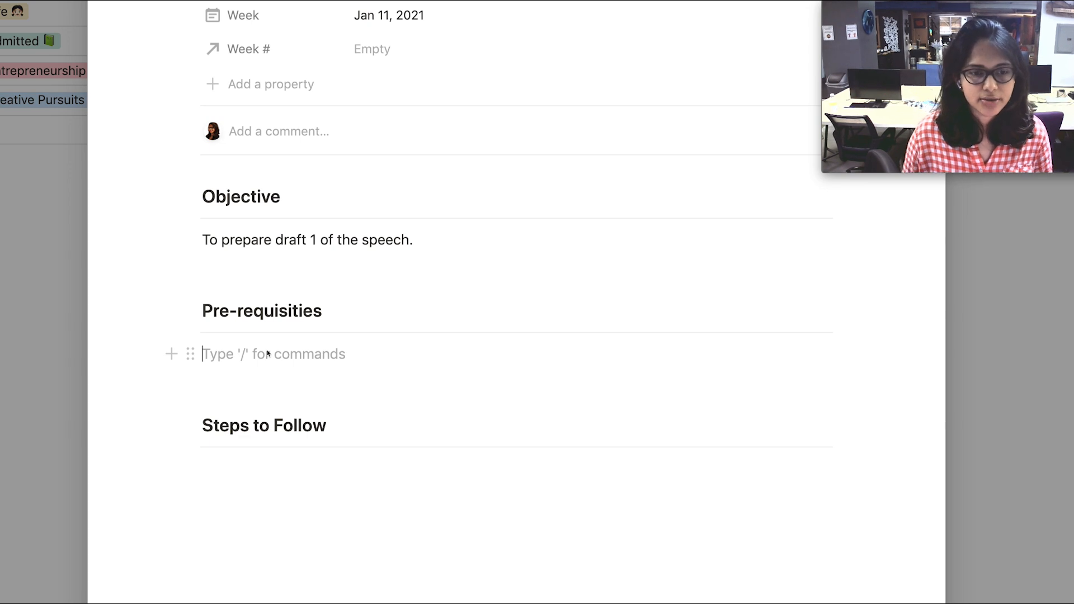
text([])
text(Revie)
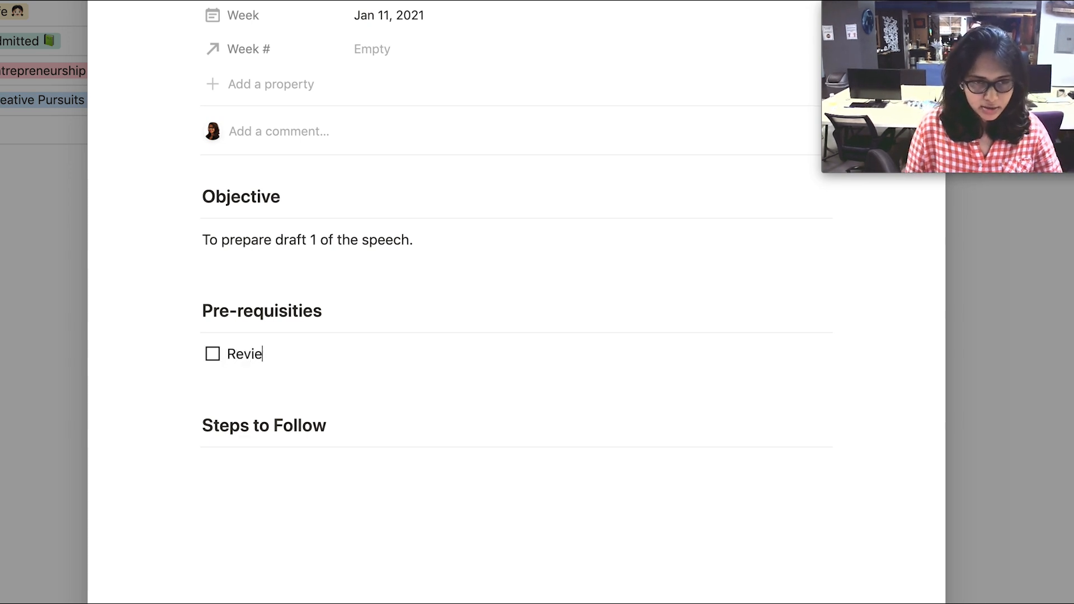
text(w email sent by Tony on speech re)
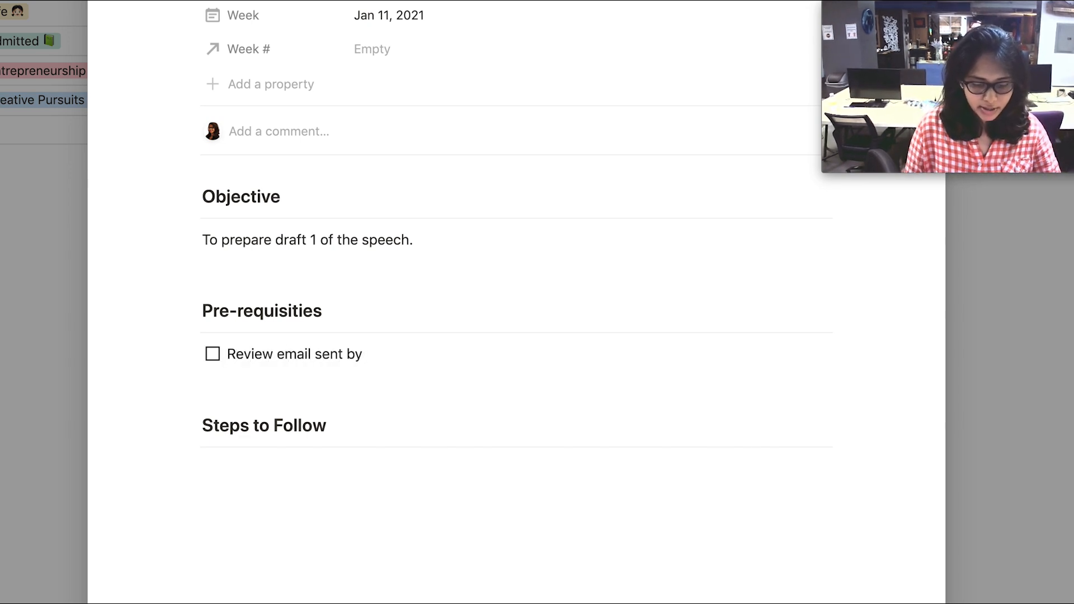
text(quirements)
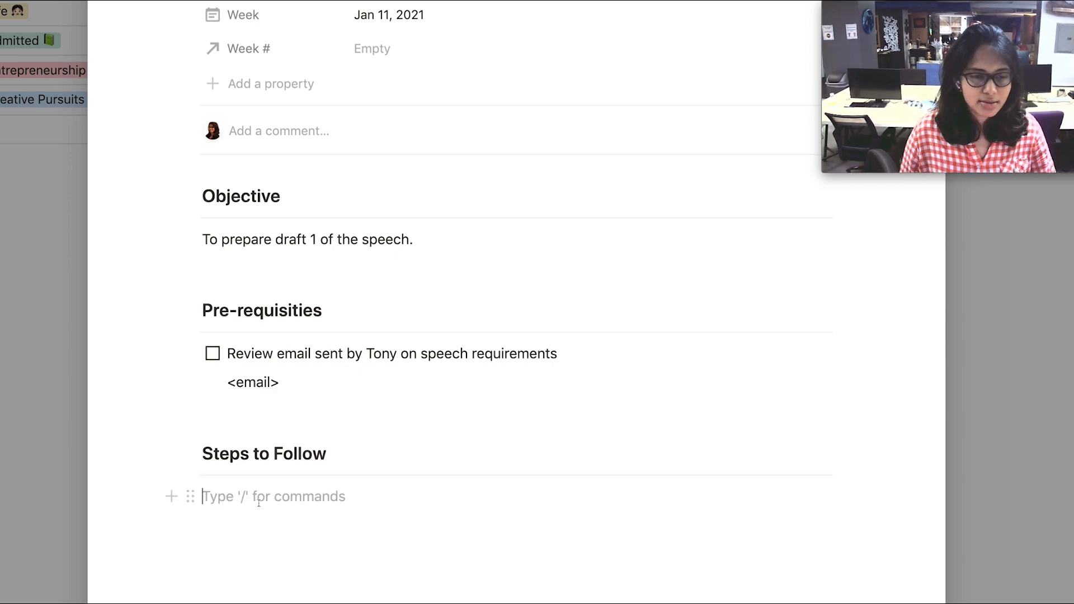
List four Steps to Follow: research so and so trends, review the contact's email, write draft 1 for review, and get feedback; close the page.
scroll(259, 503, down, 2)
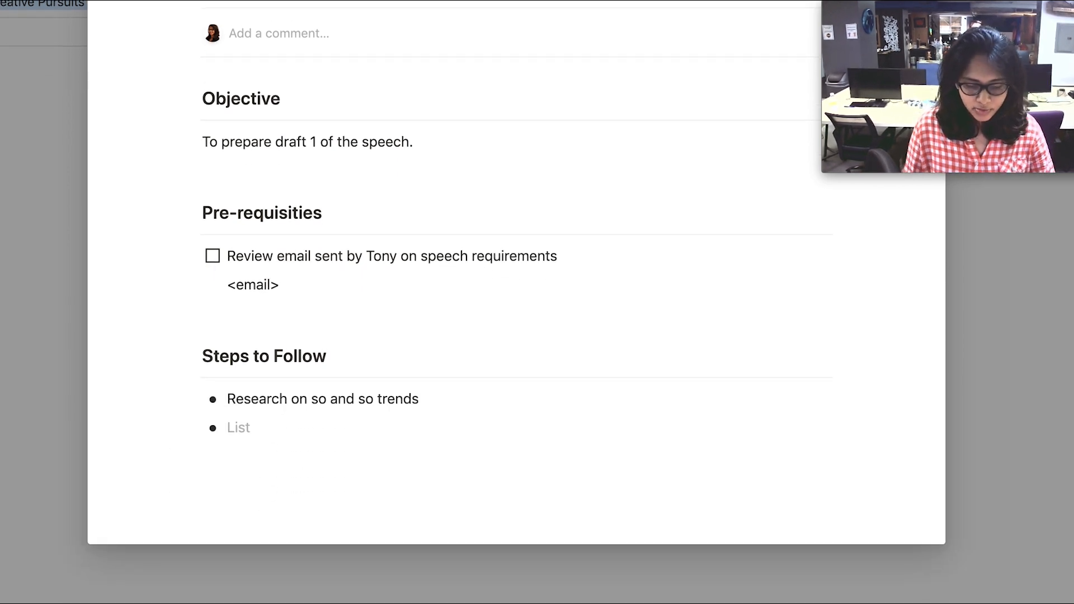
text(Rev)
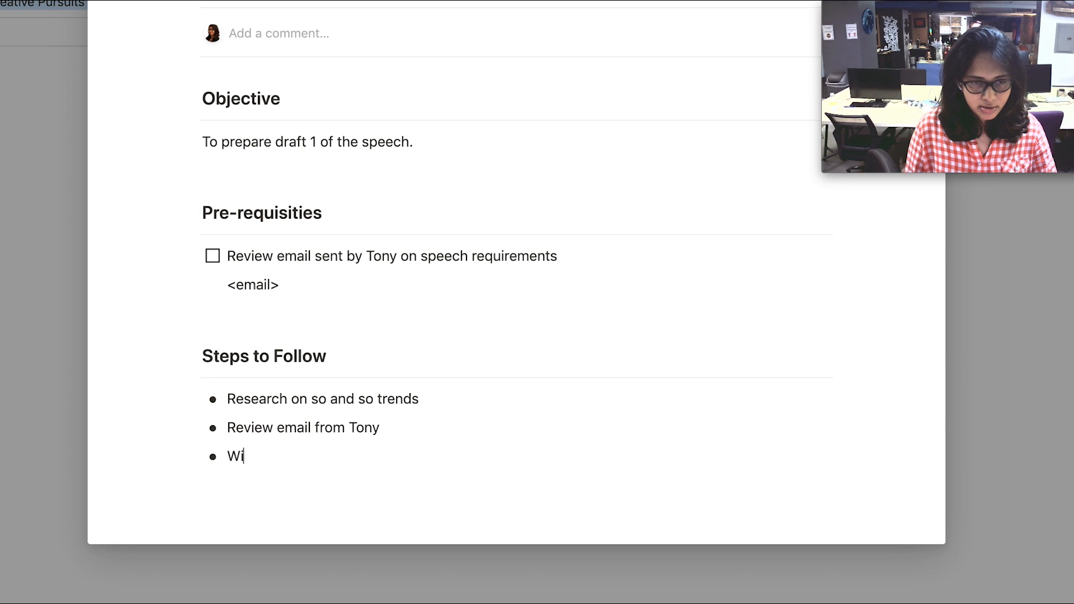
text(ite r)
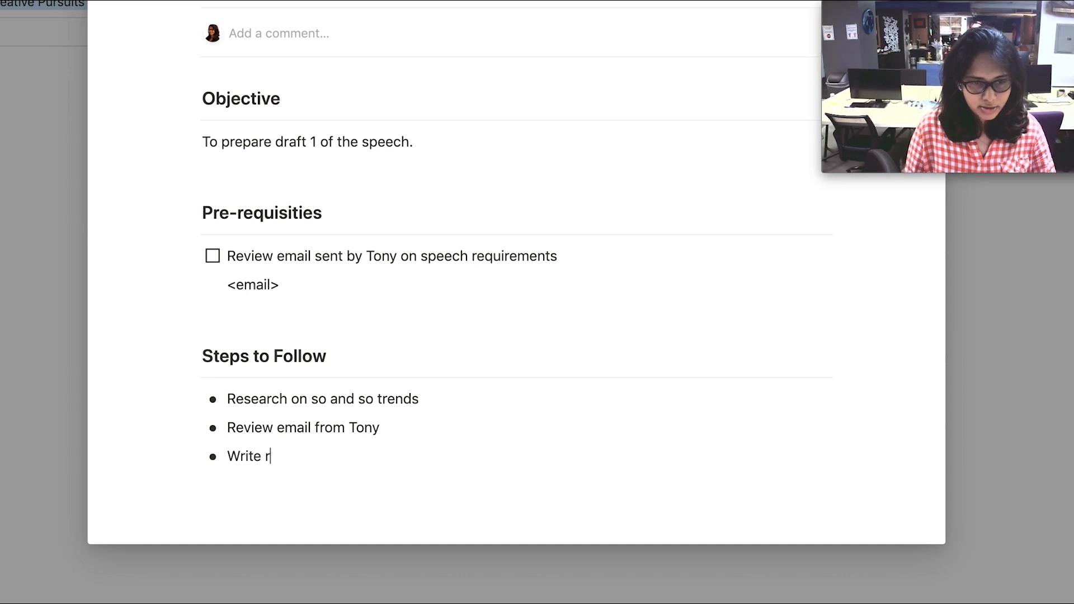
key(BackSpace)
text(ddra)
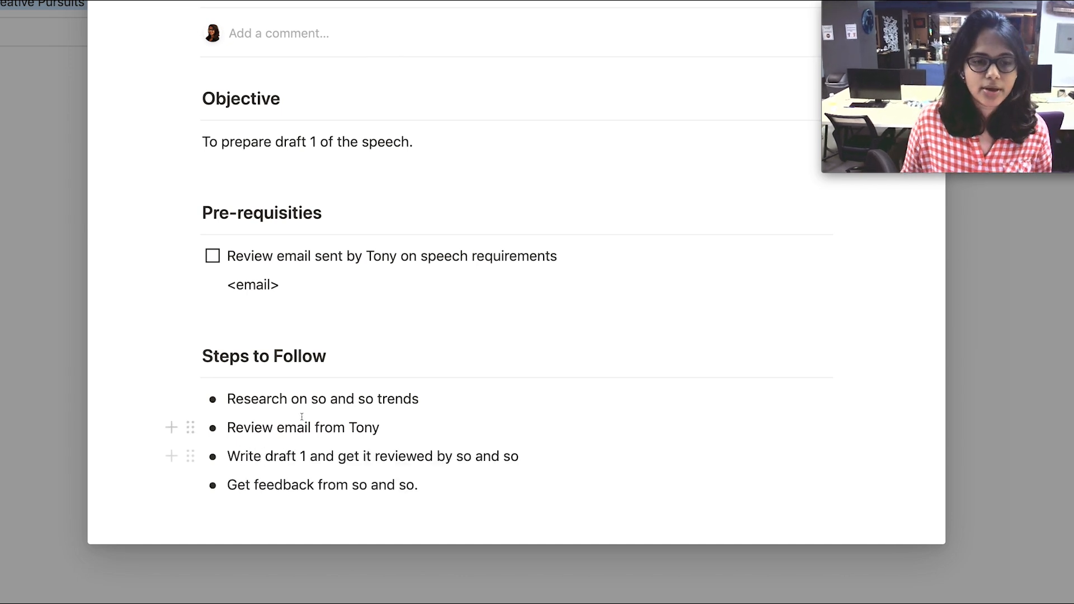
click(67, 269)
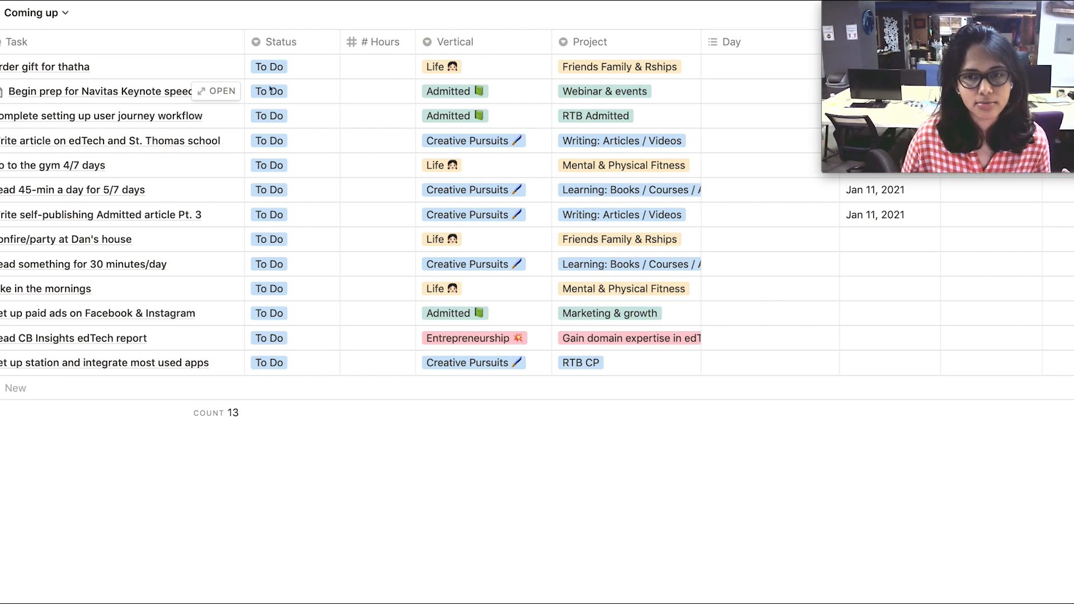
Enter # Hours of 1, 5, 4, 3 and 5 for the first five Coming up tasks, from the thatha gift to the gym.
scroll(503, 175, right, 5)
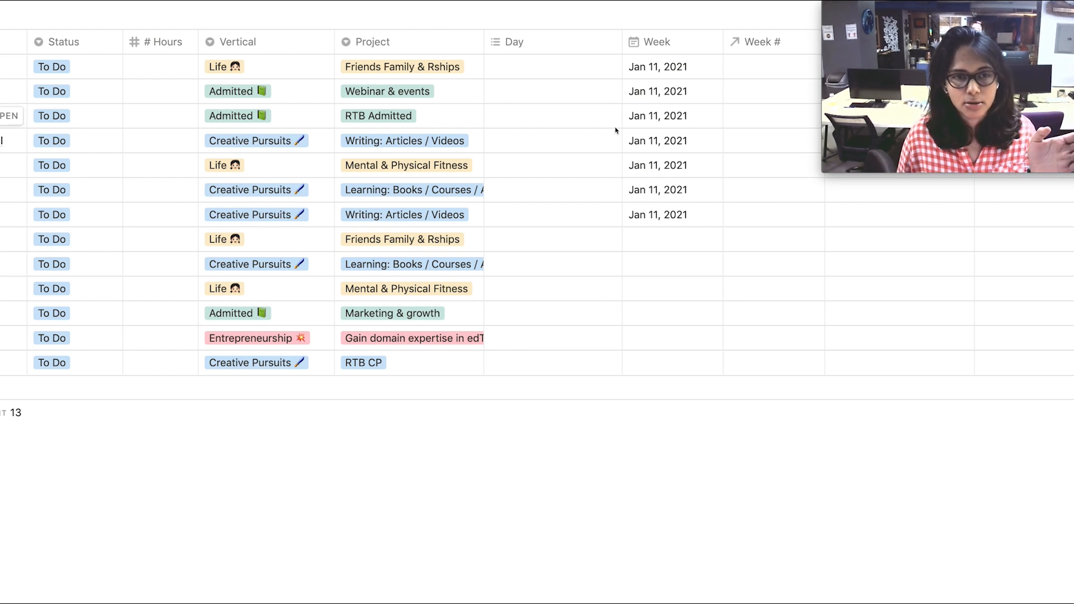
scroll(352, 108, left, 5)
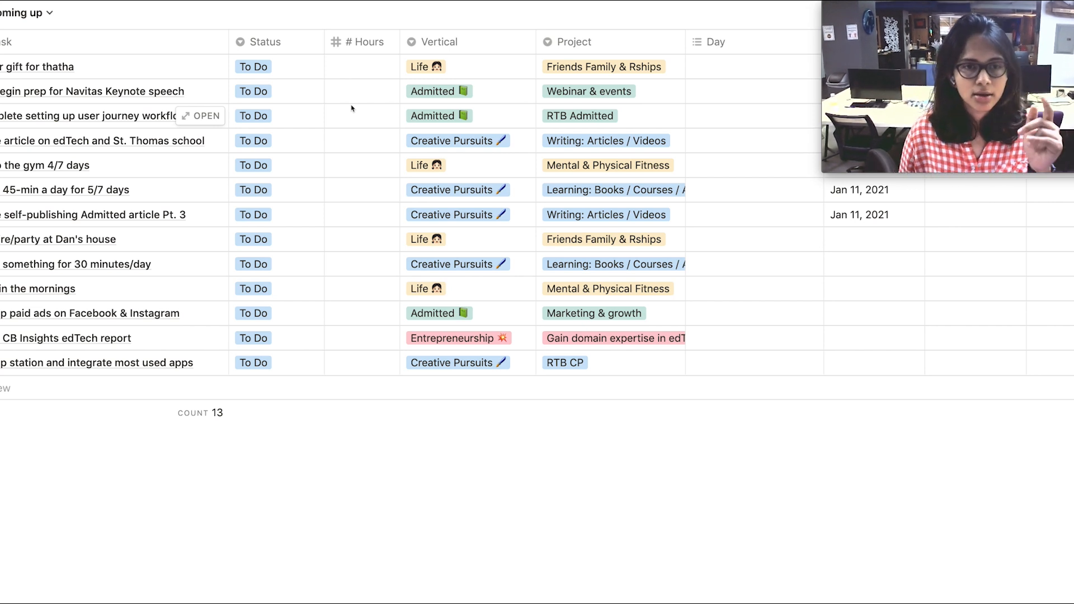
scroll(445, 64, right, 6)
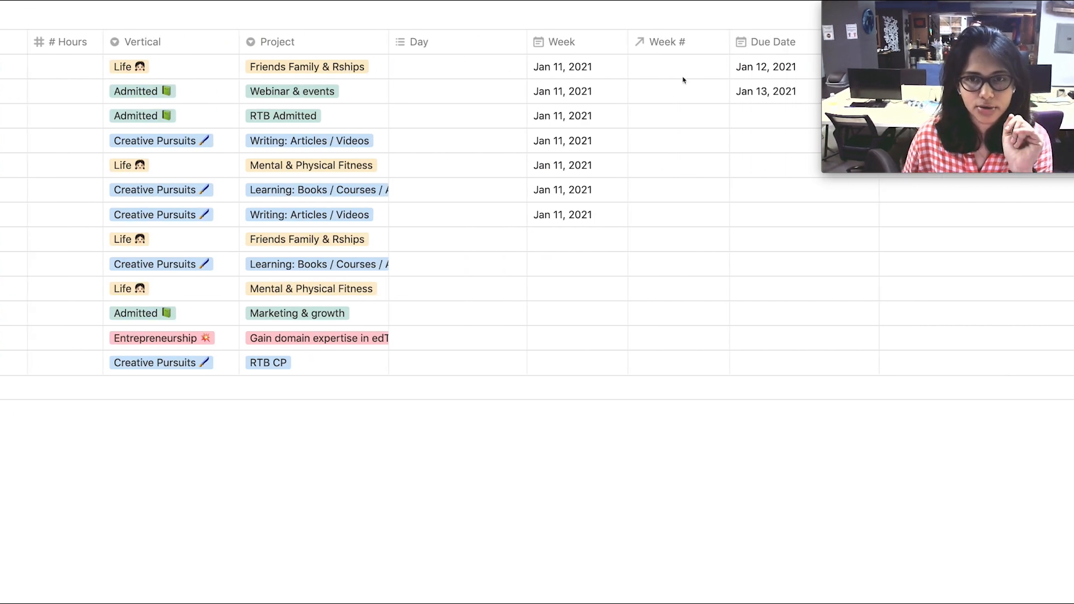
scroll(415, 98, left, 7)
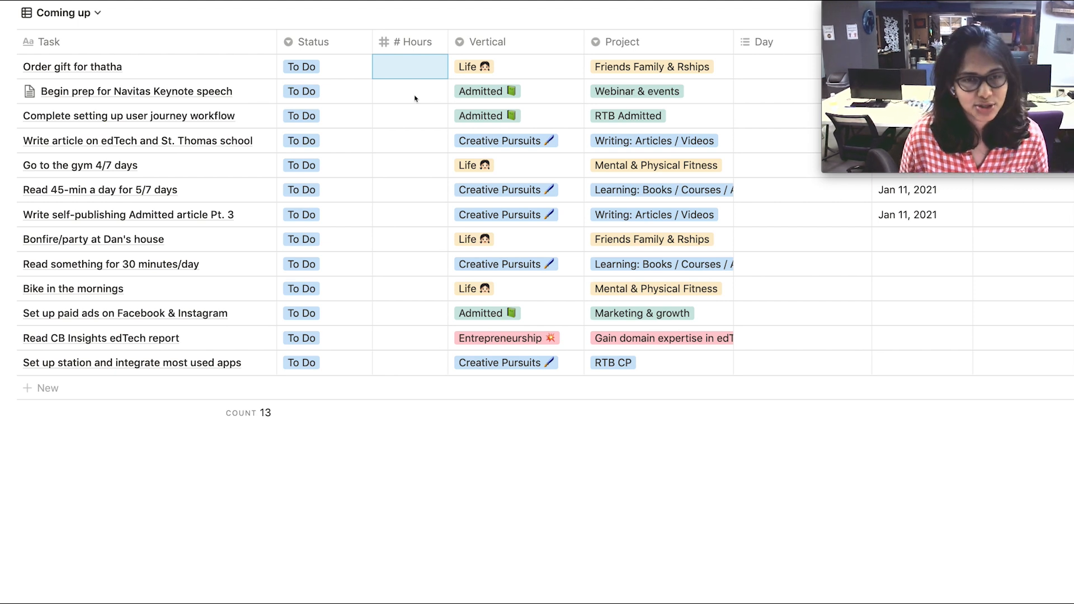
click(426, 69)
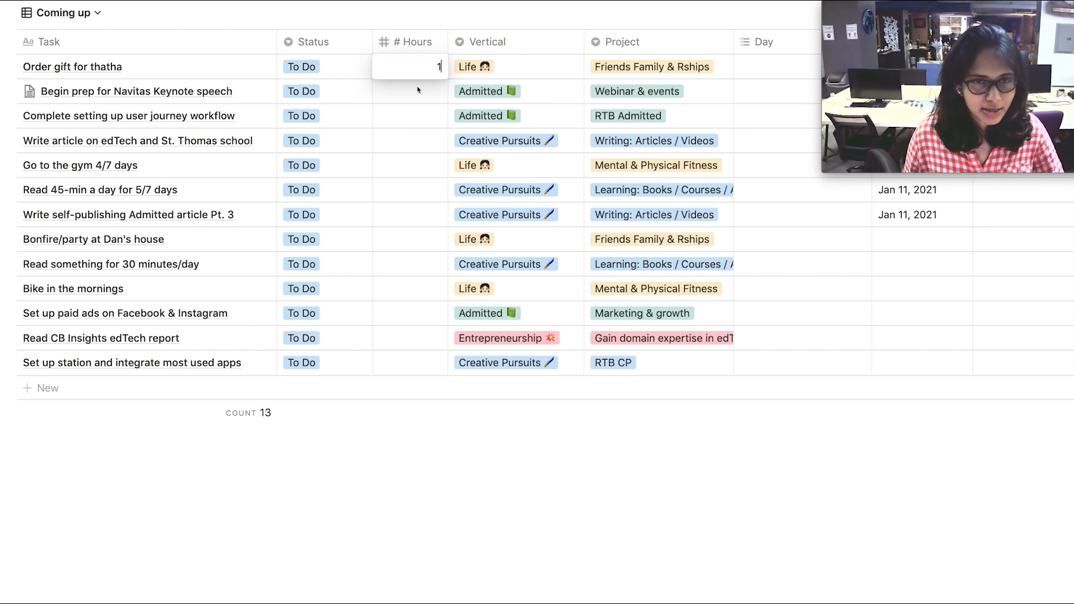
text(1)
click(411, 99)
click(422, 90)
click(414, 166)
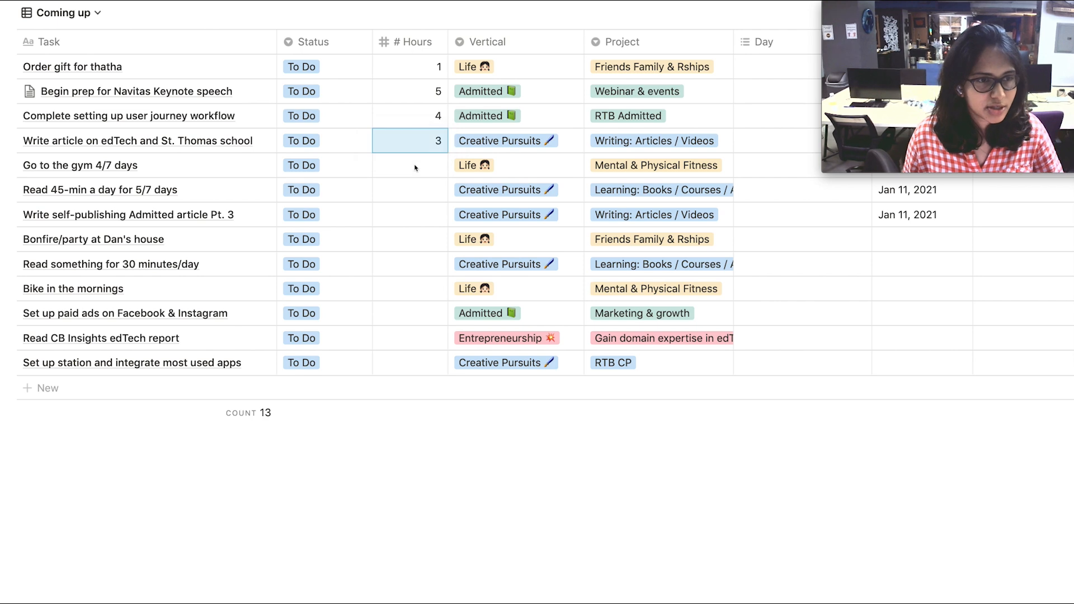
click(414, 167)
text(5)
click(426, 192)
Link the "Order gift for thatha" task to Week 2 through its Week # relation.
scroll(426, 192, right, 10)
click(503, 67)
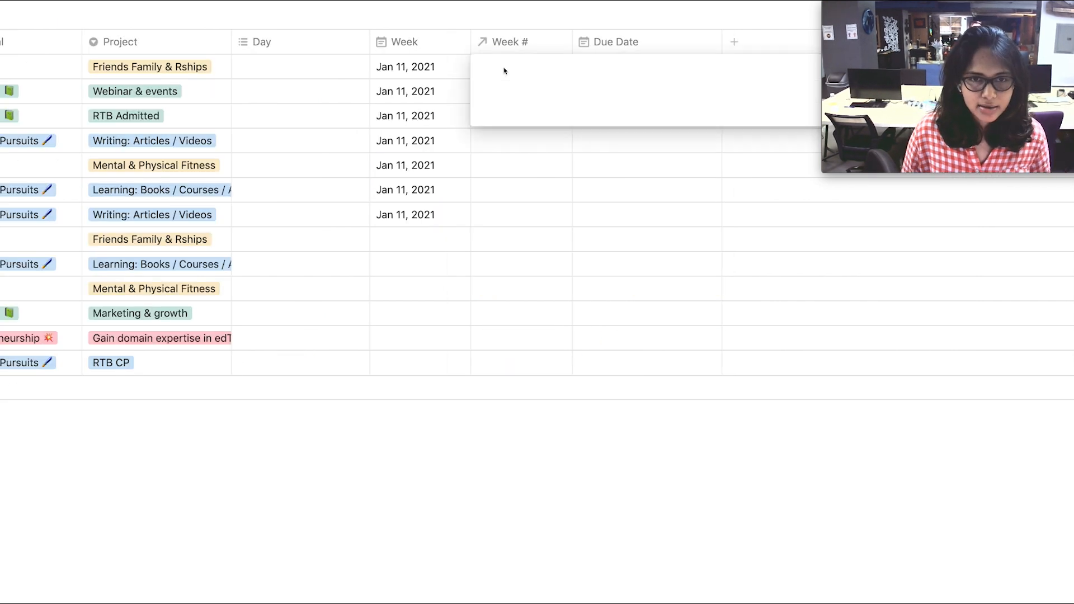
text(week 2)
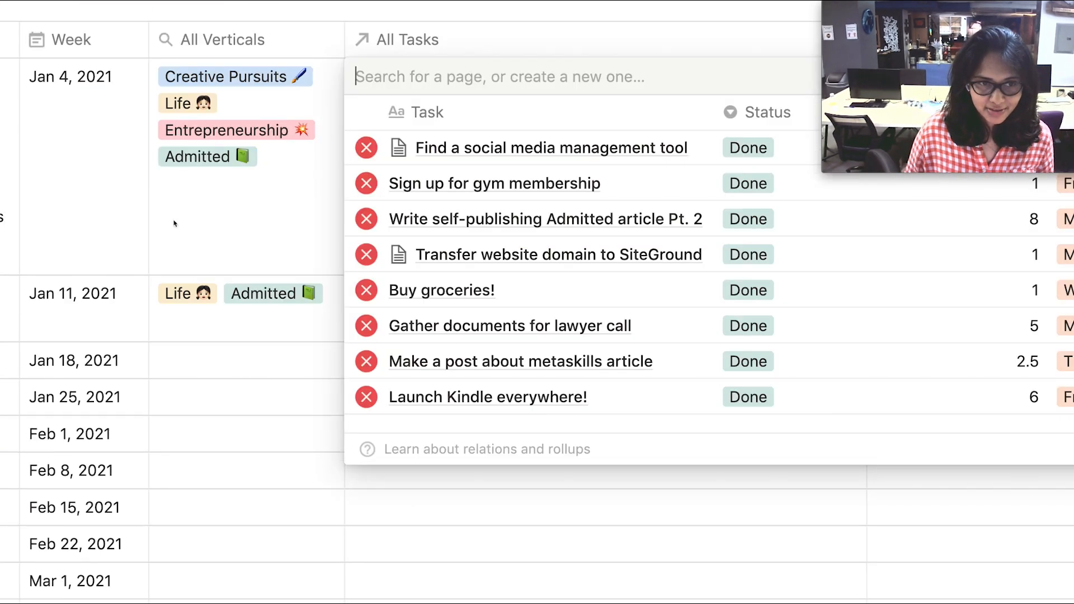
Close the All Tasks picker and set Week 2's Planned Hours to 27 in the Retrospective table.
key(Escape)
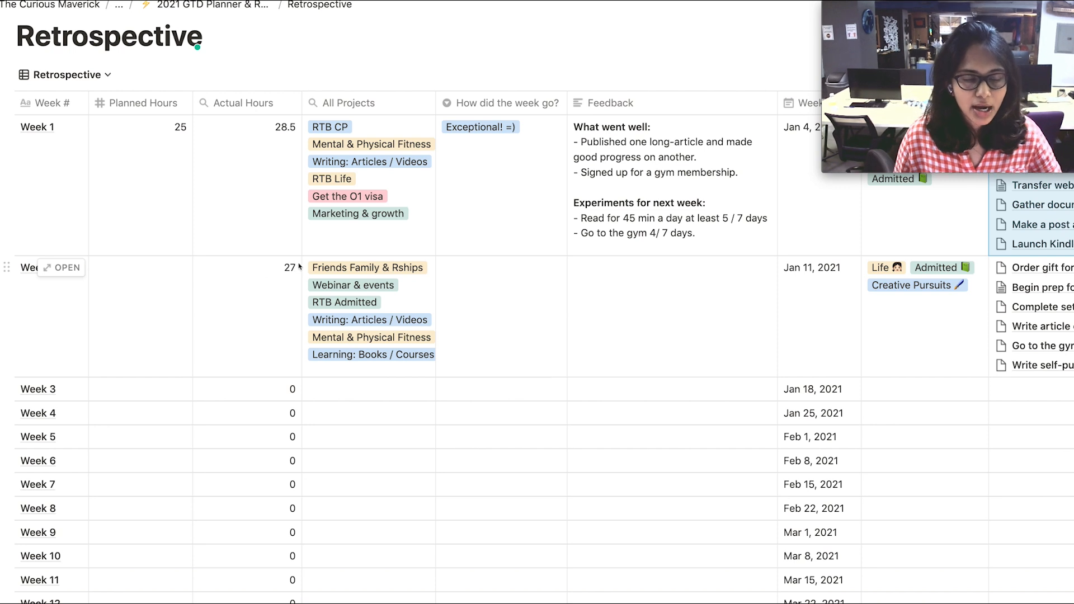
click(152, 289)
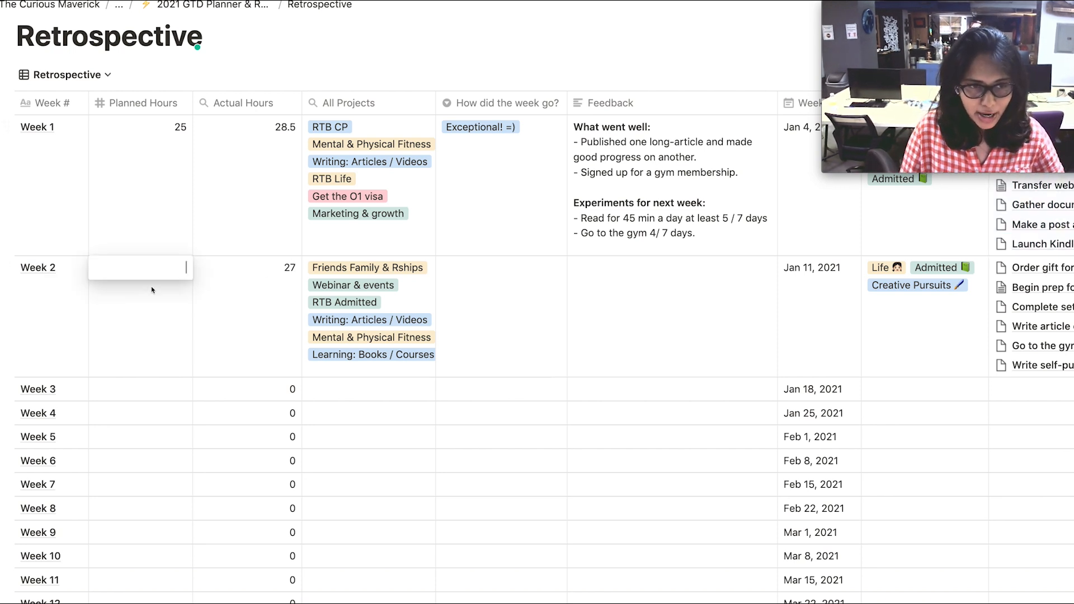
text(27)
key(Return)
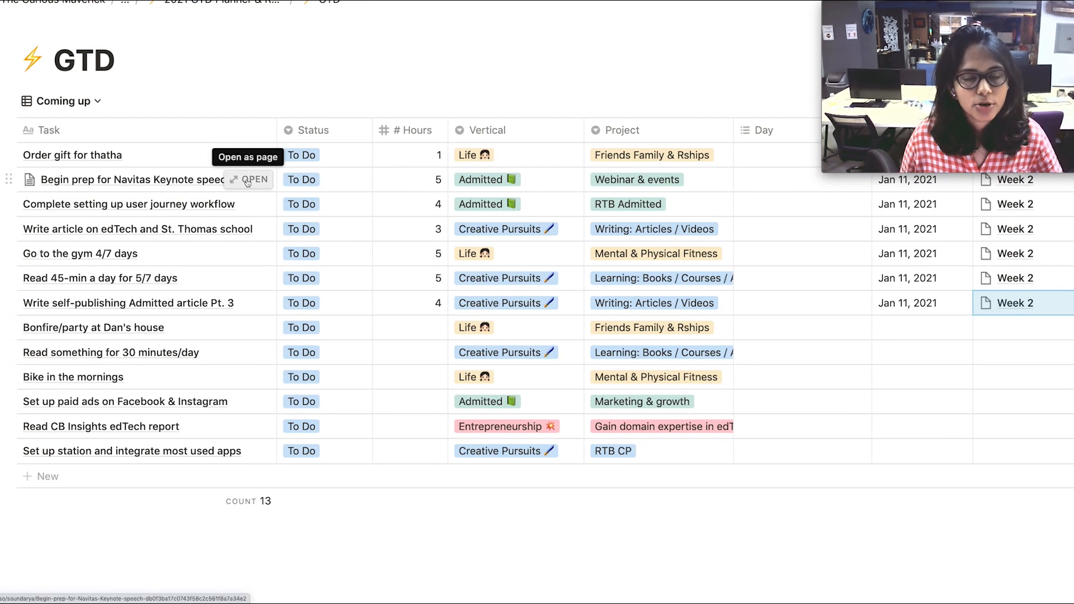
Set the # Hours of the Navitas Keynote speech prep task to 6 in the Coming up view.
click(441, 183)
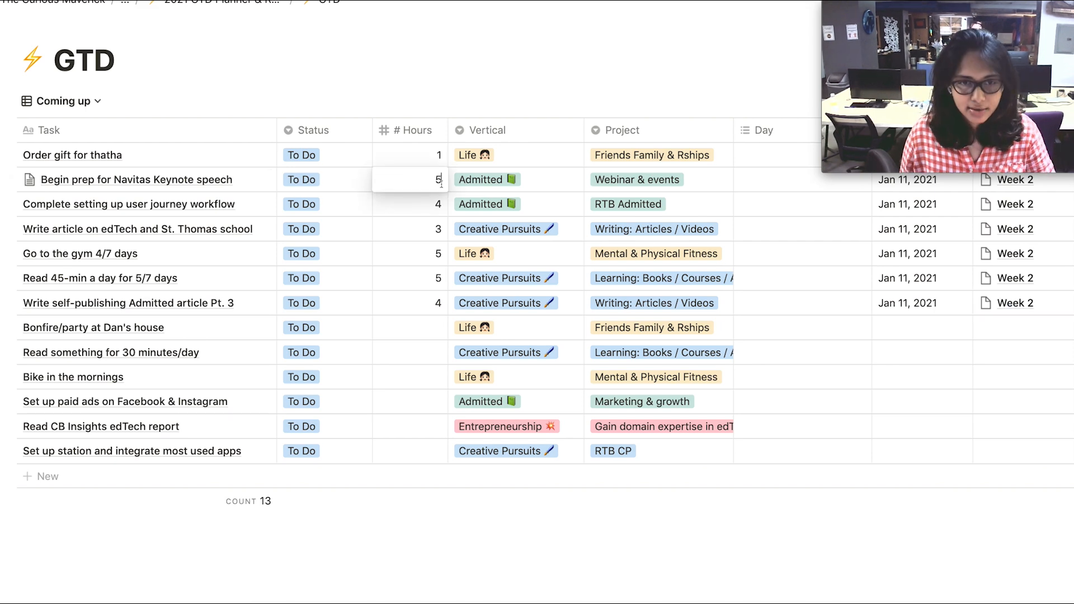
key(BackSpace)
text(6)
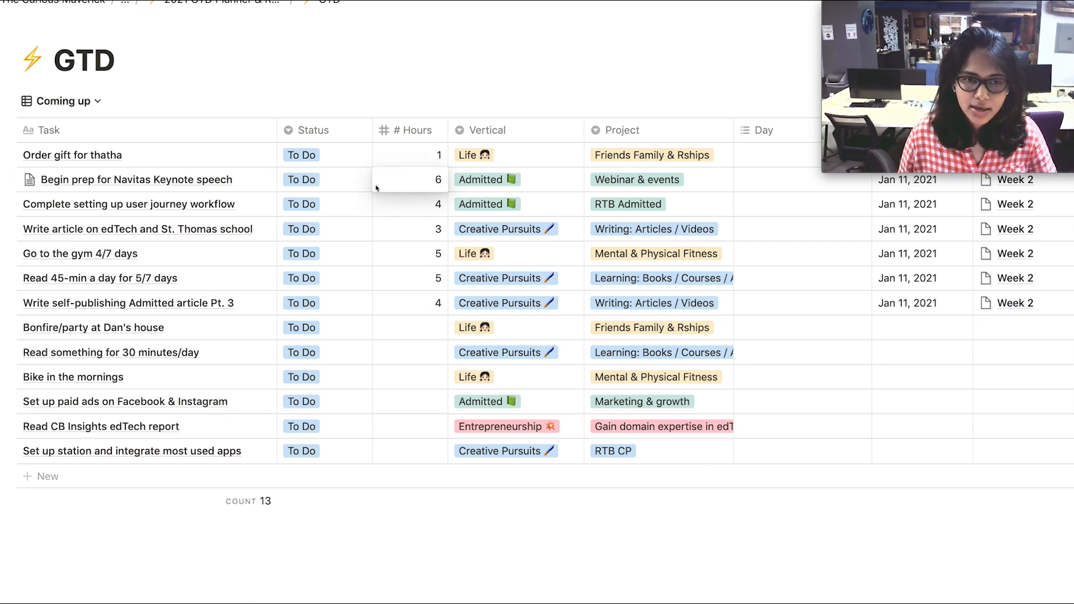
key(Return)
Compare Week 2's Planned Hours with its Actual Hours rollup in the Retrospective table.
click(140, 0)
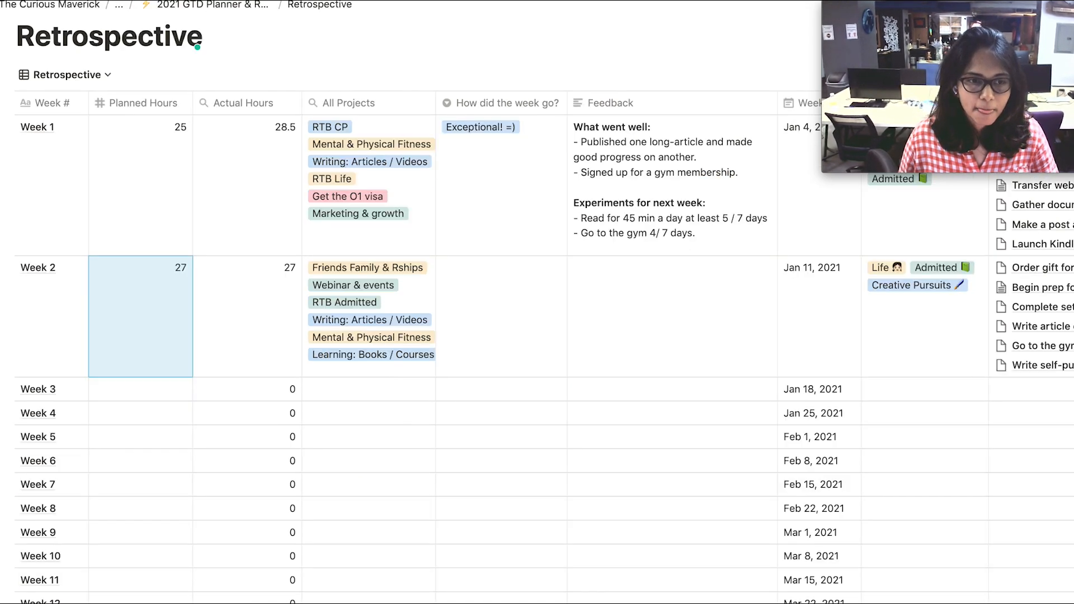
click(166, 287)
key(Return)
click(286, 271)
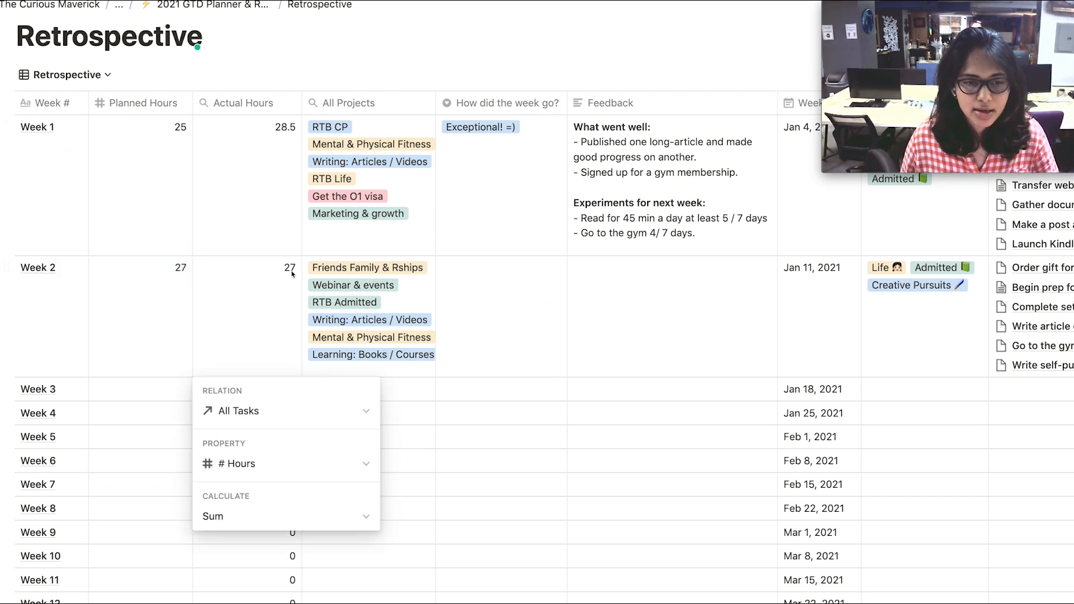
click(279, 270)
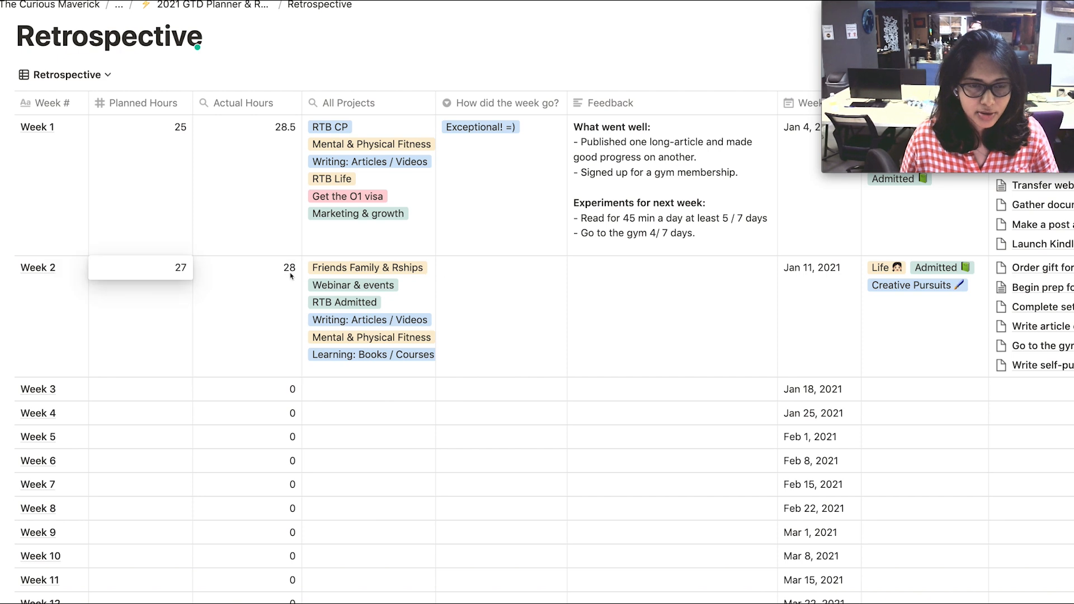
click(292, 273)
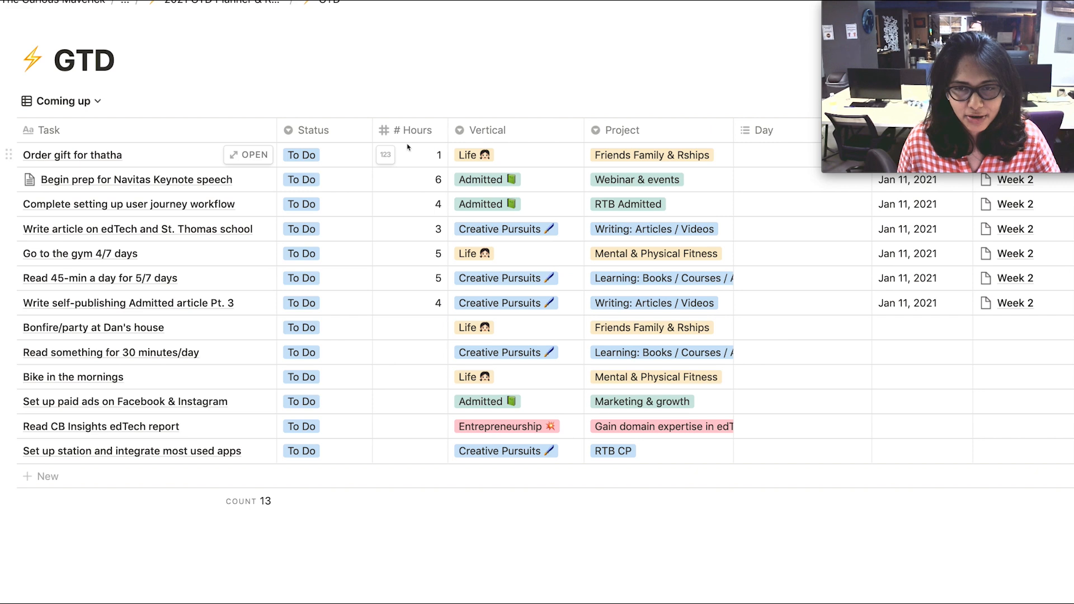
Assign Monday to the thatha gift, days from Tuesday and Wednesday on to the Navitas prep, and Thursday and Friday to the user journey workflow.
scroll(407, 147, right, 2)
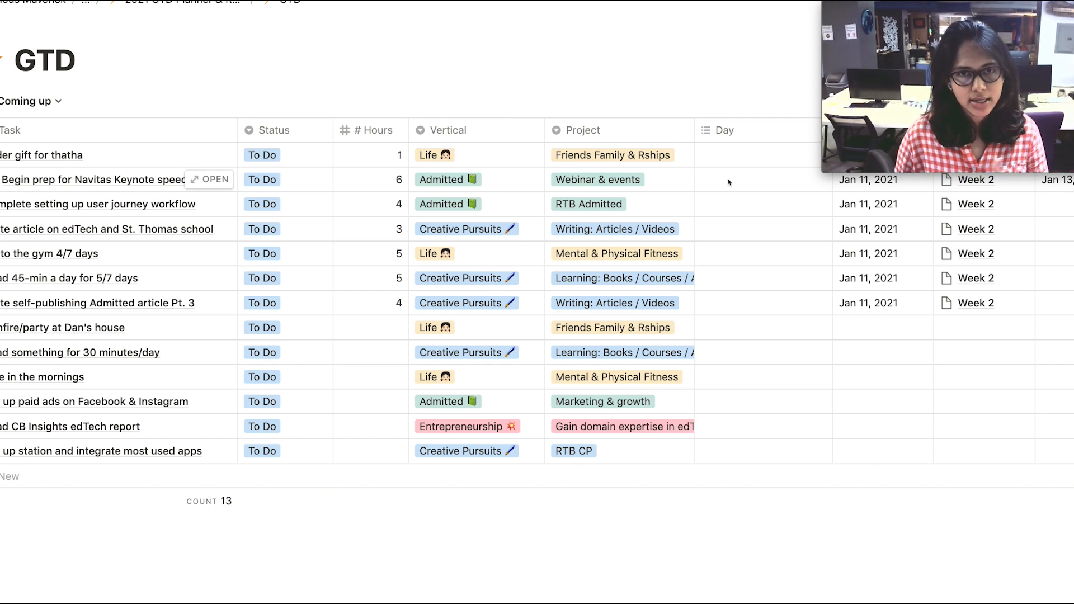
click(722, 161)
click(683, 160)
click(737, 163)
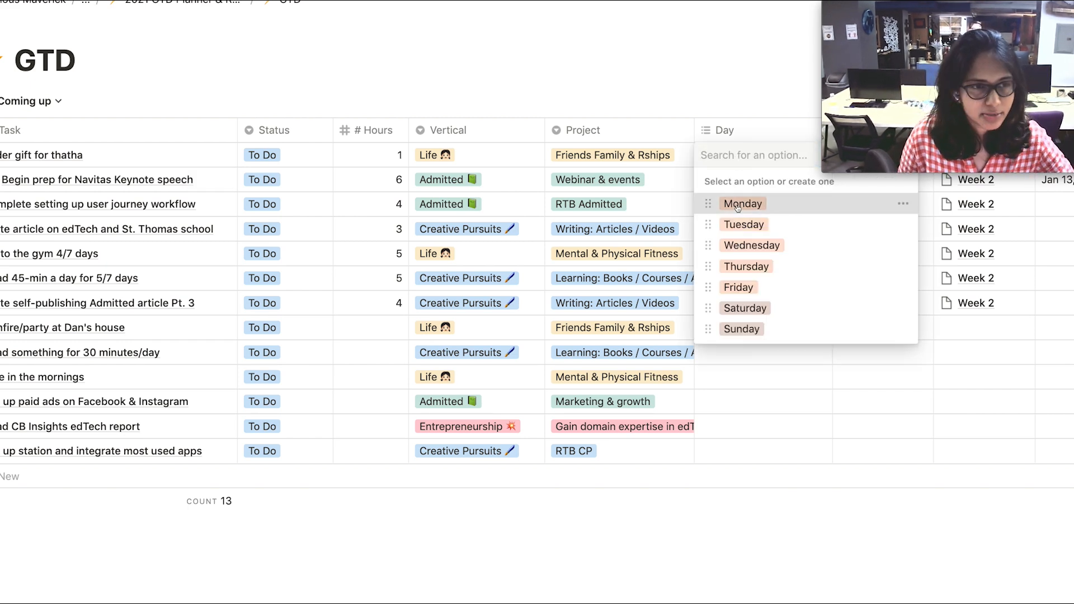
click(742, 203)
click(738, 204)
click(739, 205)
click(745, 315)
click(732, 337)
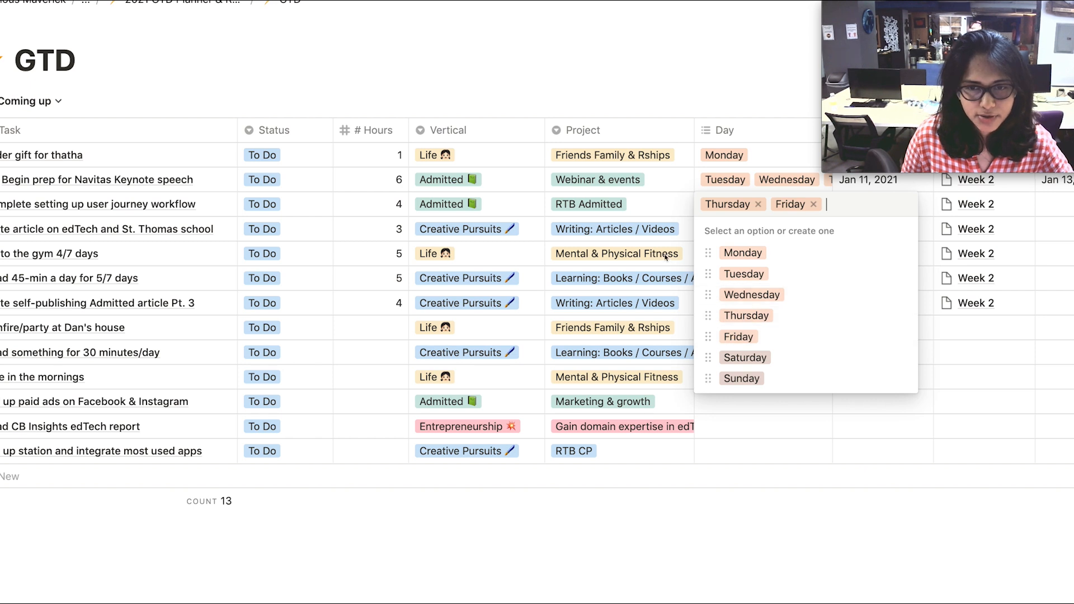
Assign days from Monday on to the gym task and Monday through Friday to the 45-min daily reading task.
click(724, 233)
click(730, 278)
click(734, 349)
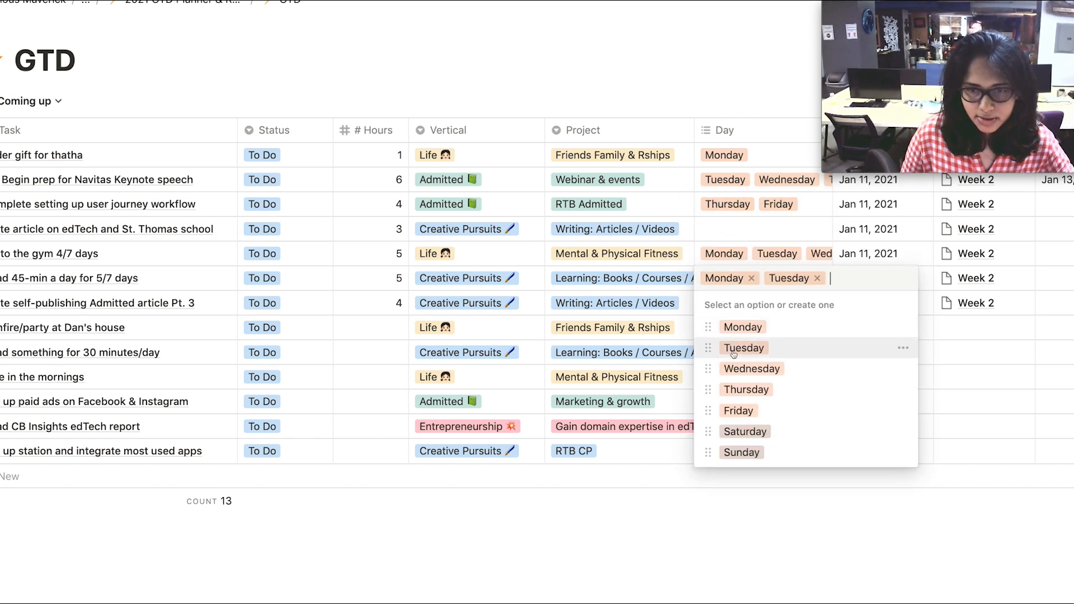
click(734, 369)
click(735, 406)
click(734, 436)
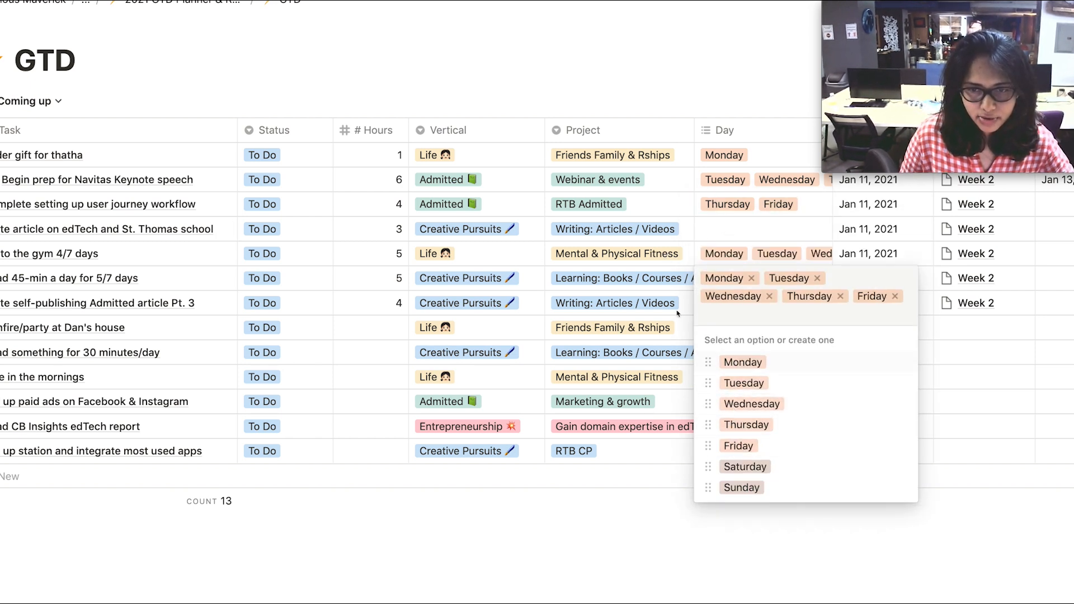
click(678, 314)
Assign Friday and Saturday as the days for the self-publishing Admitted article Pt. 3 task.
click(722, 307)
click(738, 435)
click(745, 456)
click(172, 99)
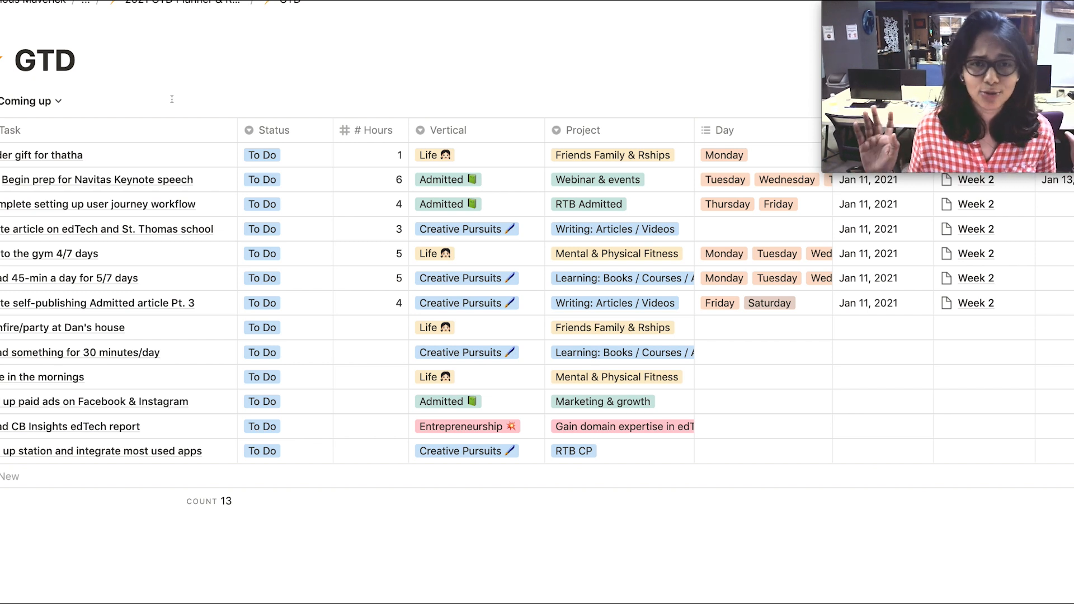
Change the status of the first five Coming up tasks, from the thatha gift to the gym, to This Week.
click(288, 157)
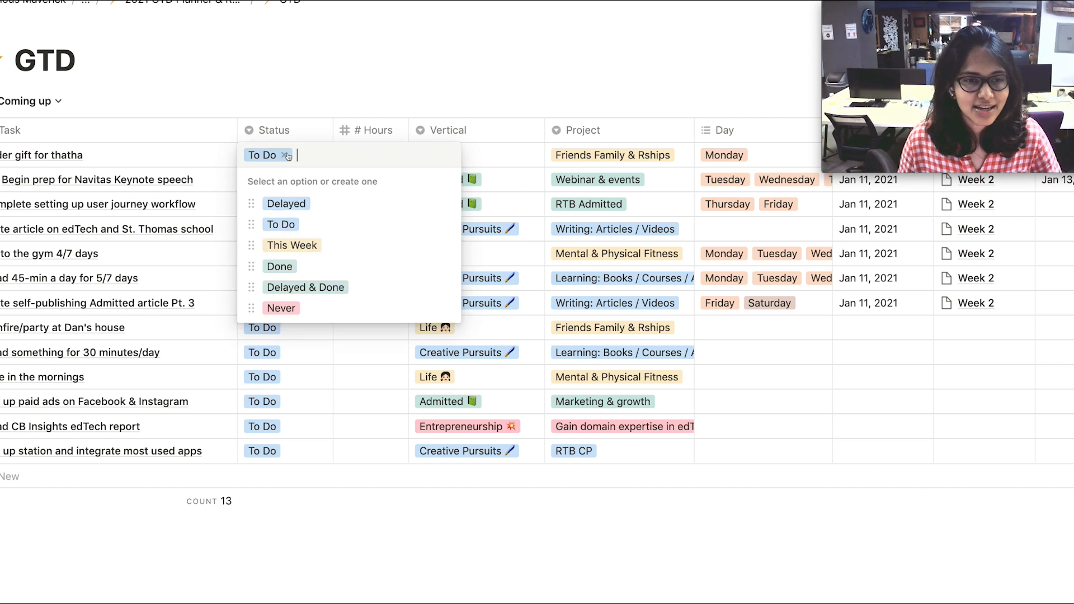
click(285, 245)
click(295, 155)
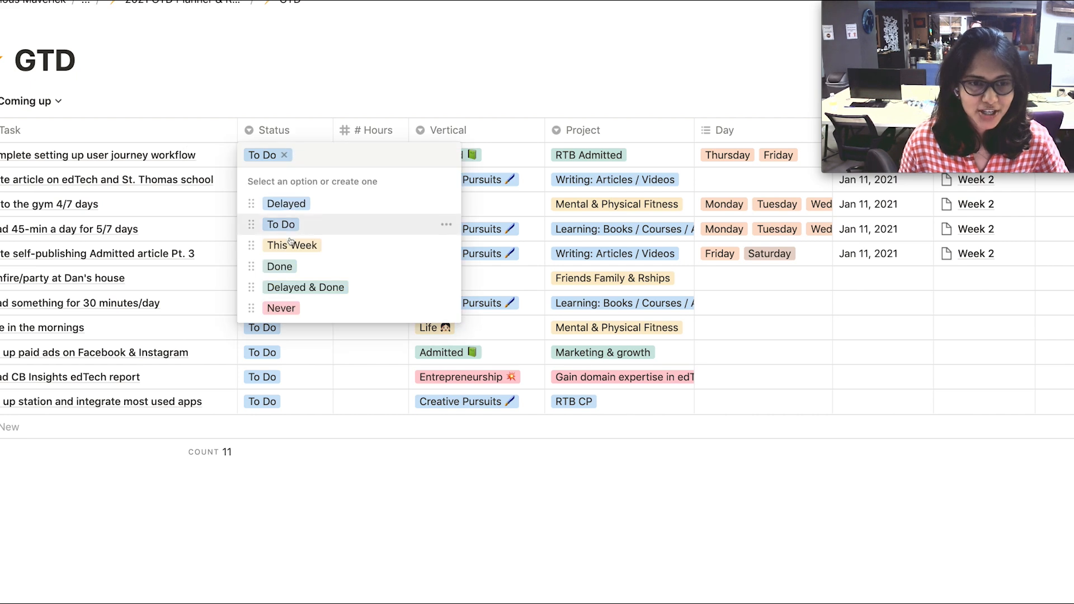
click(291, 244)
click(297, 155)
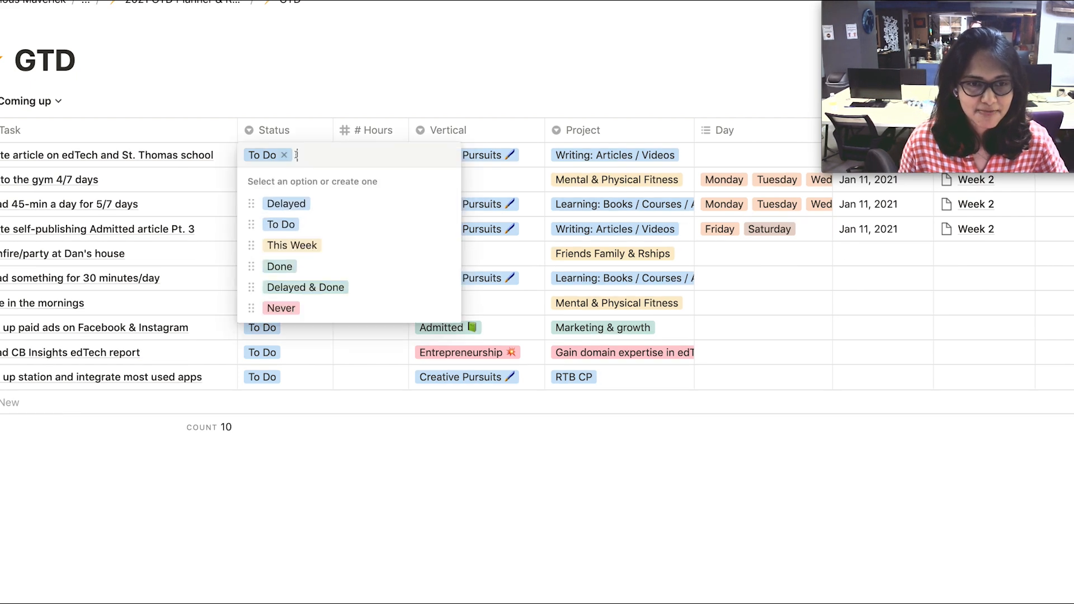
click(291, 245)
click(295, 155)
click(288, 244)
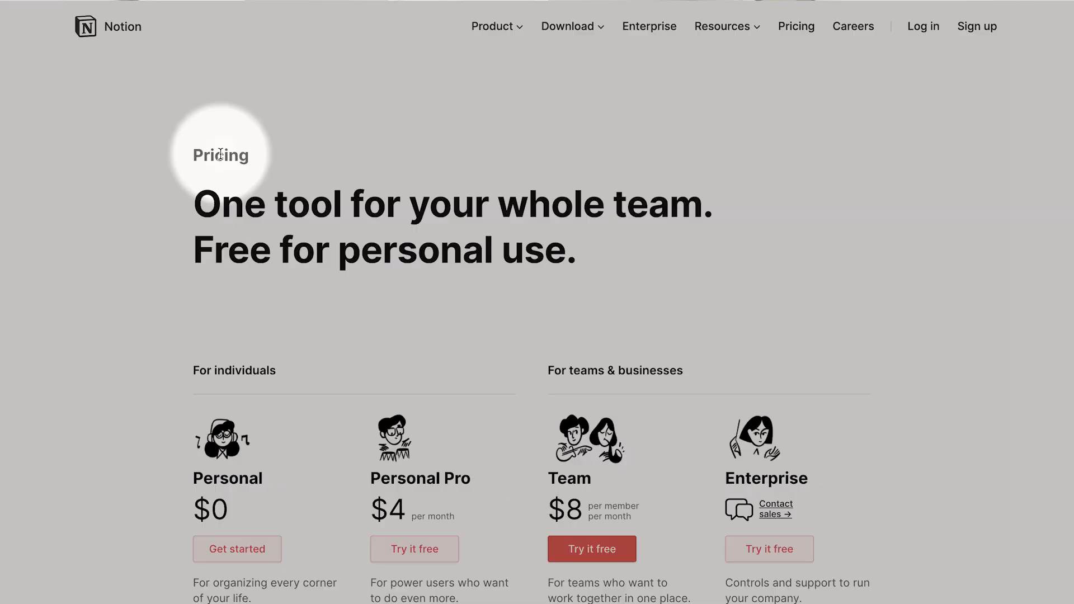
Review the free Personal plan's features on Notion's pricing page and the shared 2021 GTD Planner & Retrospective template down to its Retrospective table.
scroll(221, 154, down, 9)
mouse_move(199, 142)
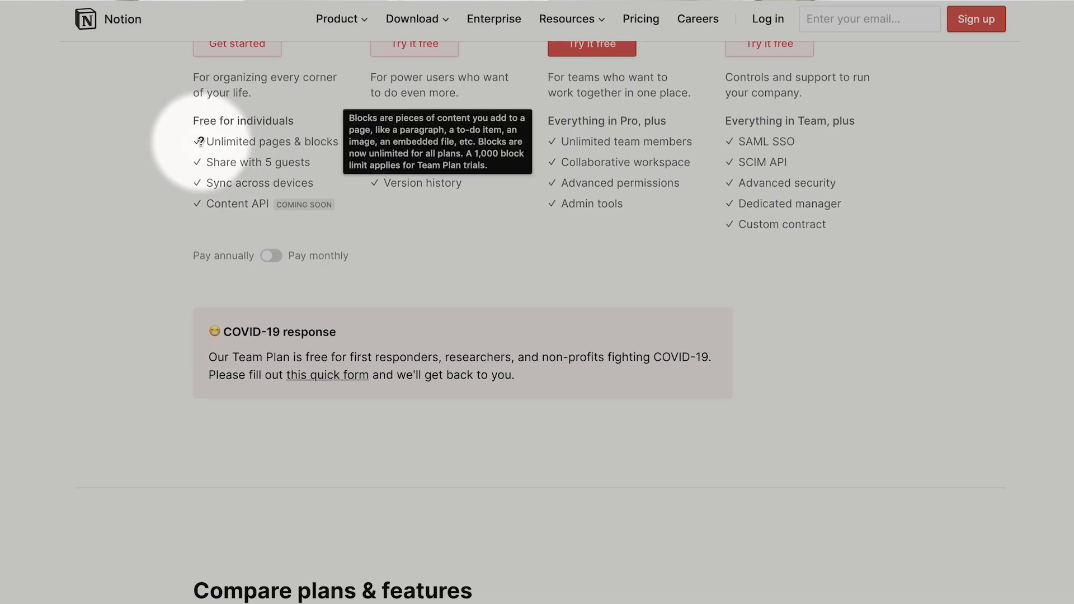
scroll(288, 140, up, 3)
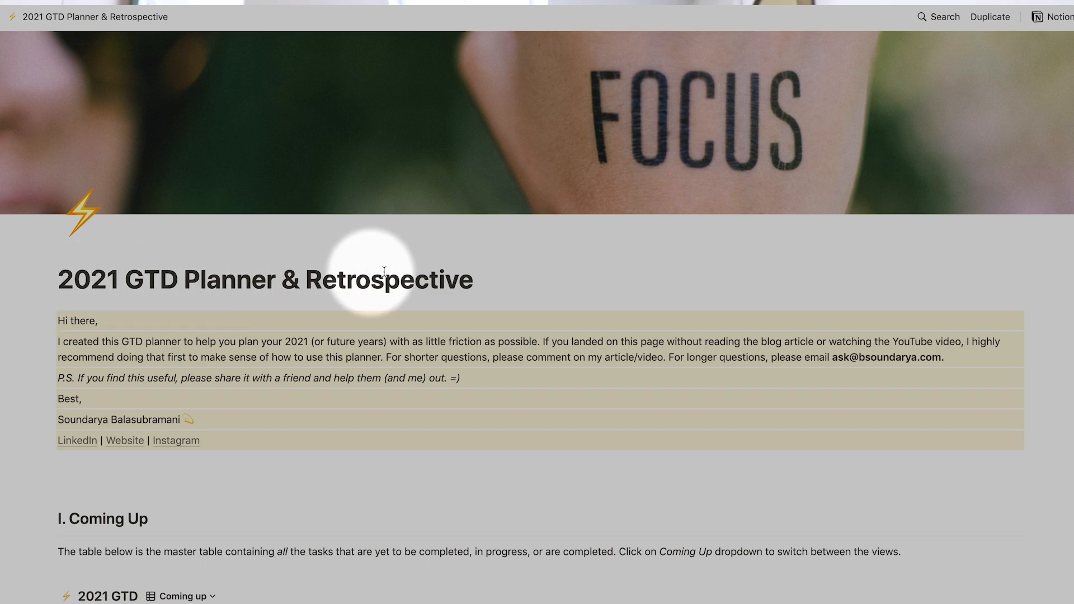
scroll(479, 275, down, 9)
scroll(468, 279, down, 20)
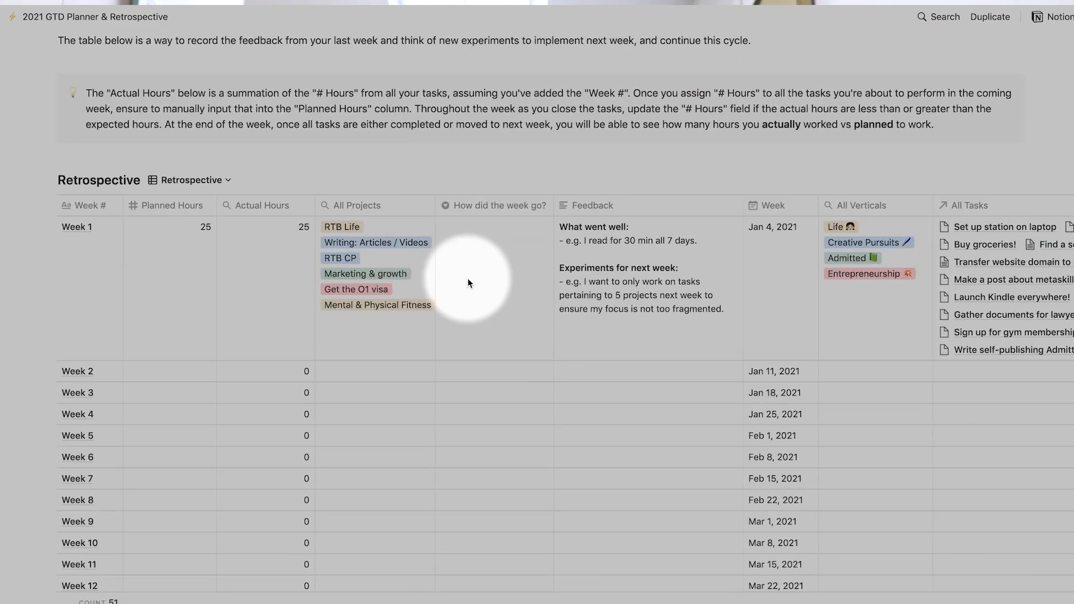